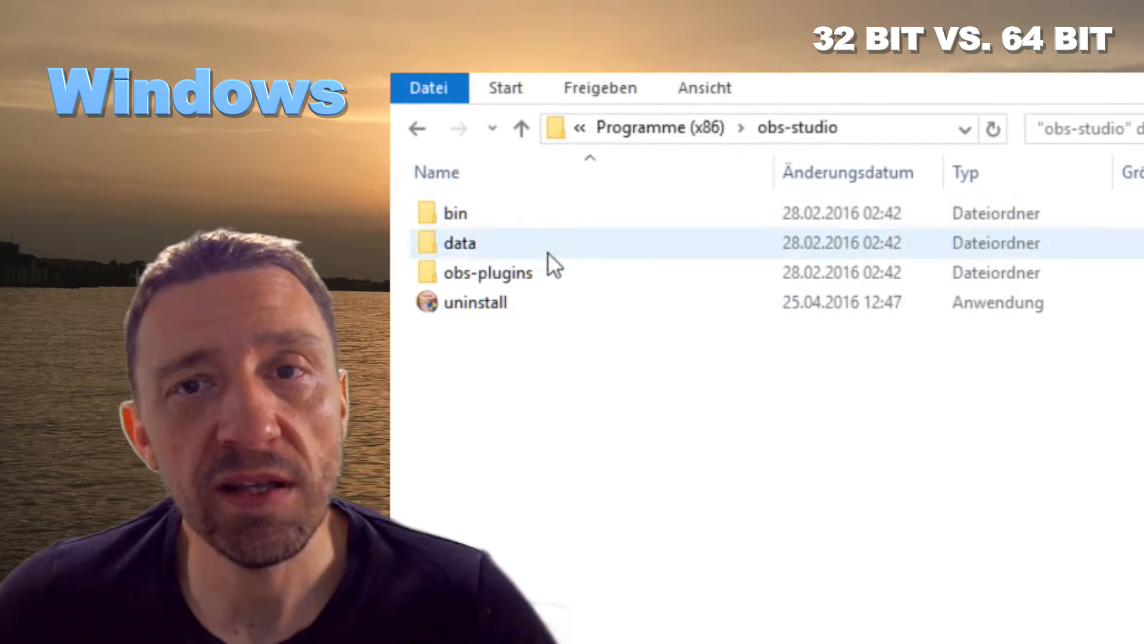
Step: Browse the 32bit and 64bit subfolders of the obs-studio bin folder and select the obs64 application
double_click(459, 210)
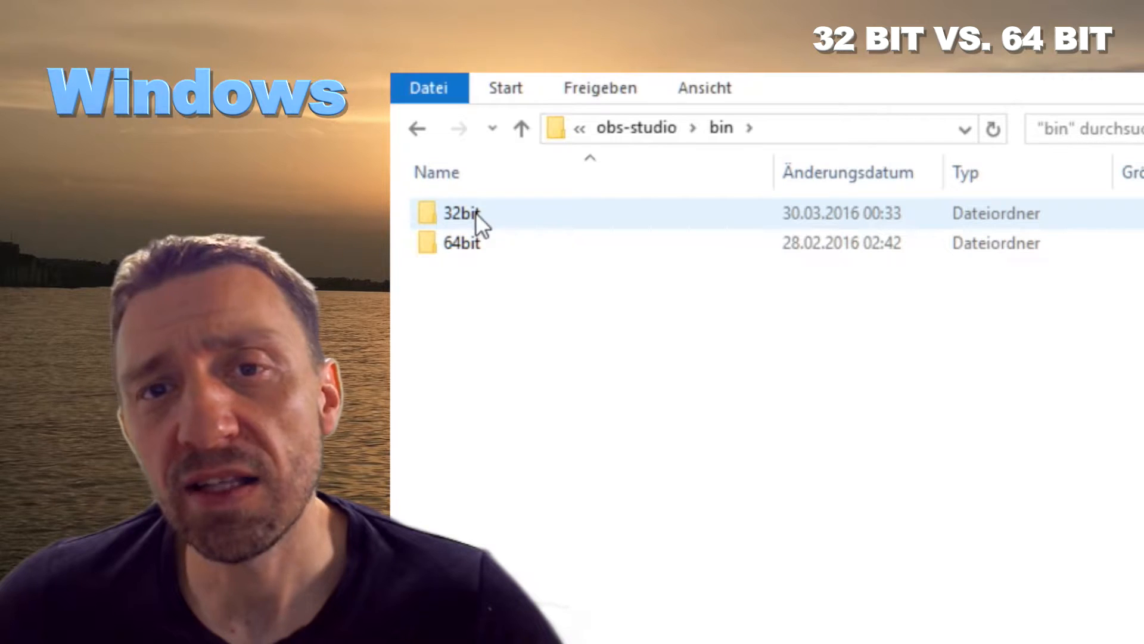
double_click(470, 208)
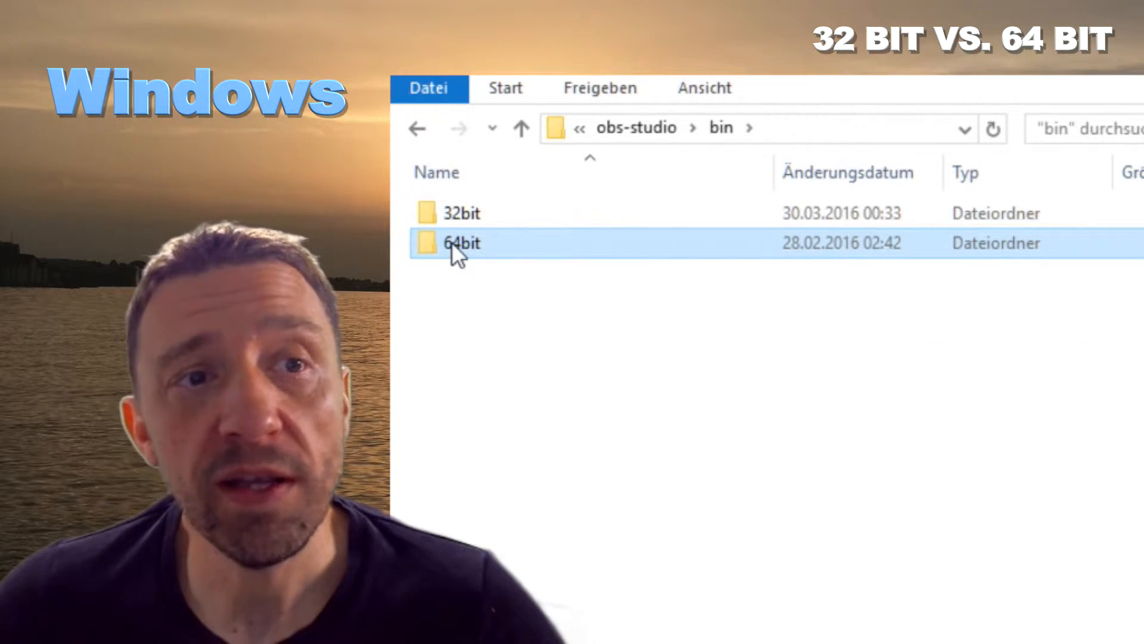
double_click(452, 242)
scroll(735, 447, down, 4)
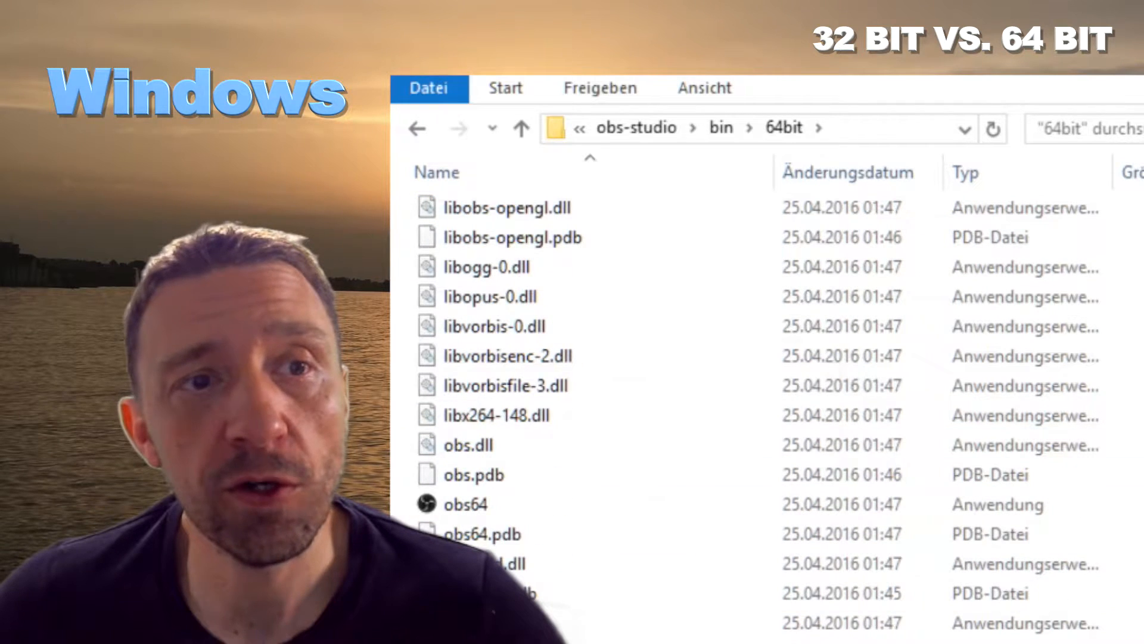
click(462, 508)
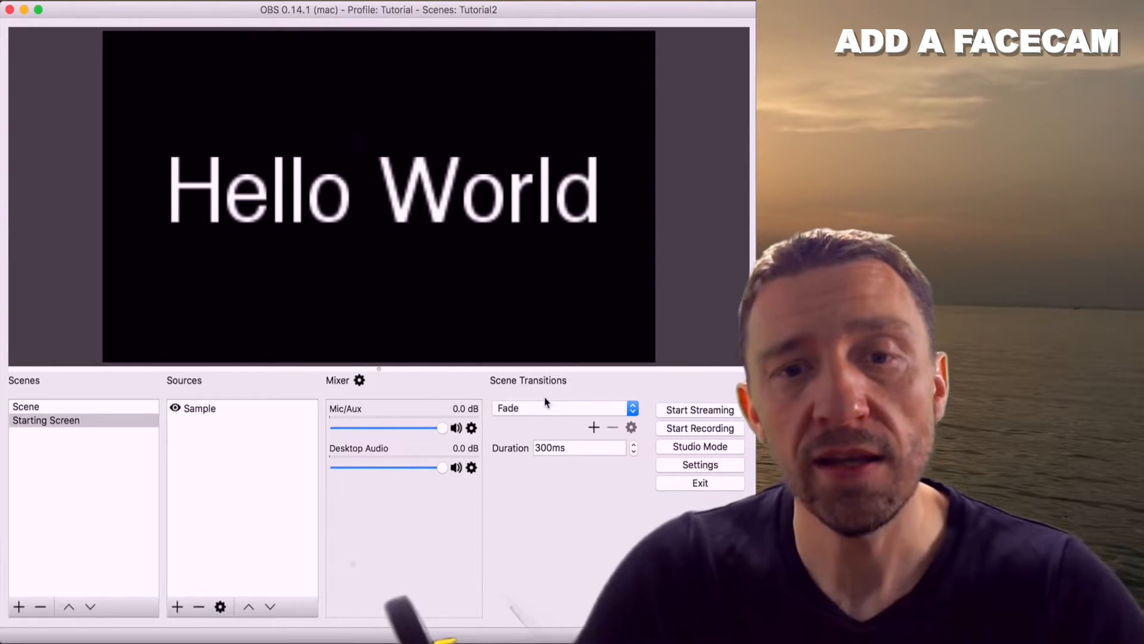
Step: Add a new Video Capture Device source named facecam to the Starting Screen scene
click(178, 606)
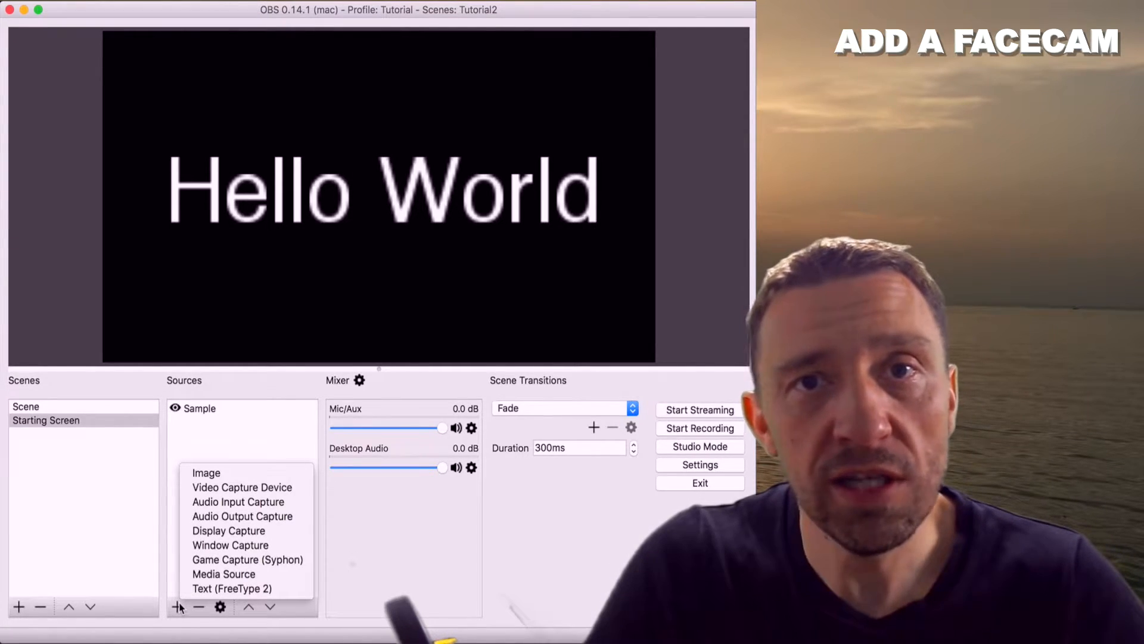
click(236, 490)
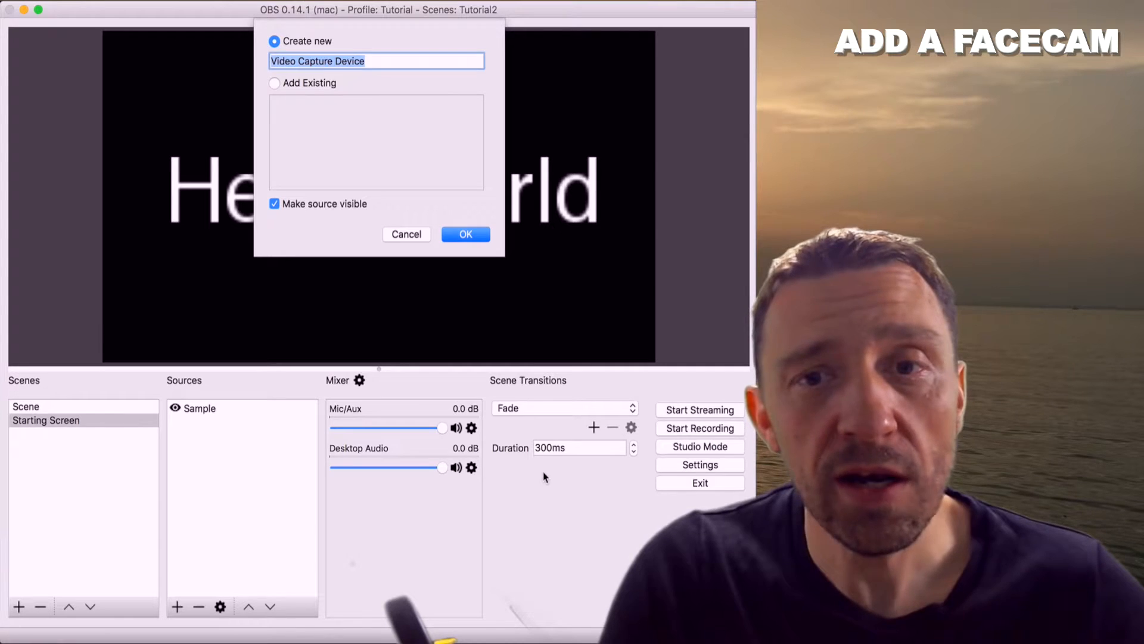
text(facecam)
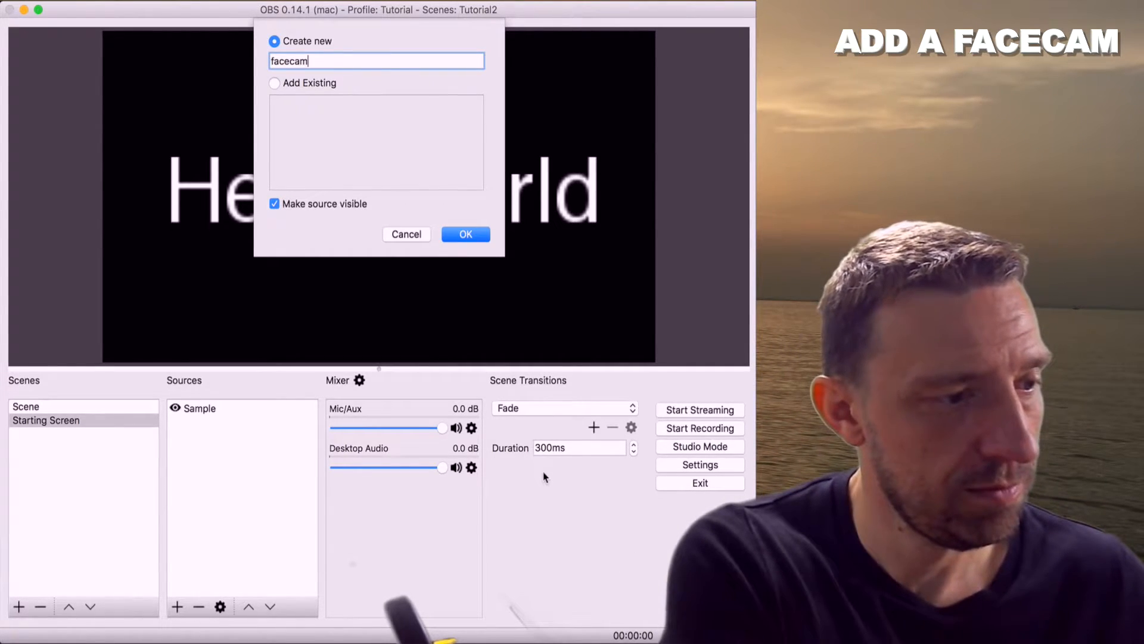
key(Return)
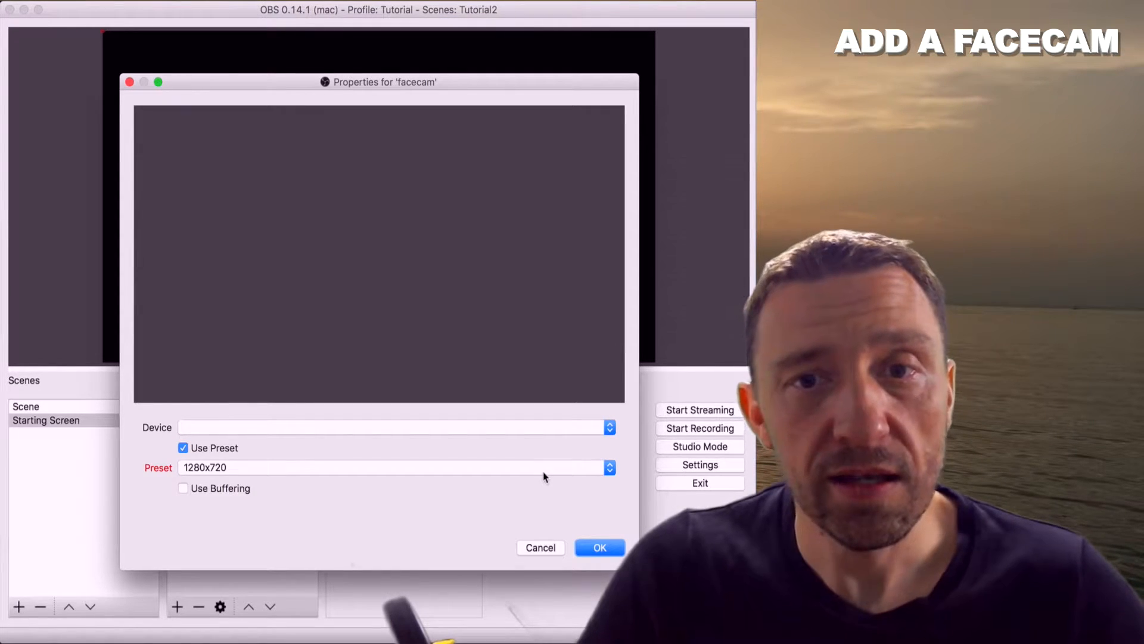
Step: Choose FaceTime HD Camera as the facecam's device and check its preset choices, keeping 1280x720
click(611, 426)
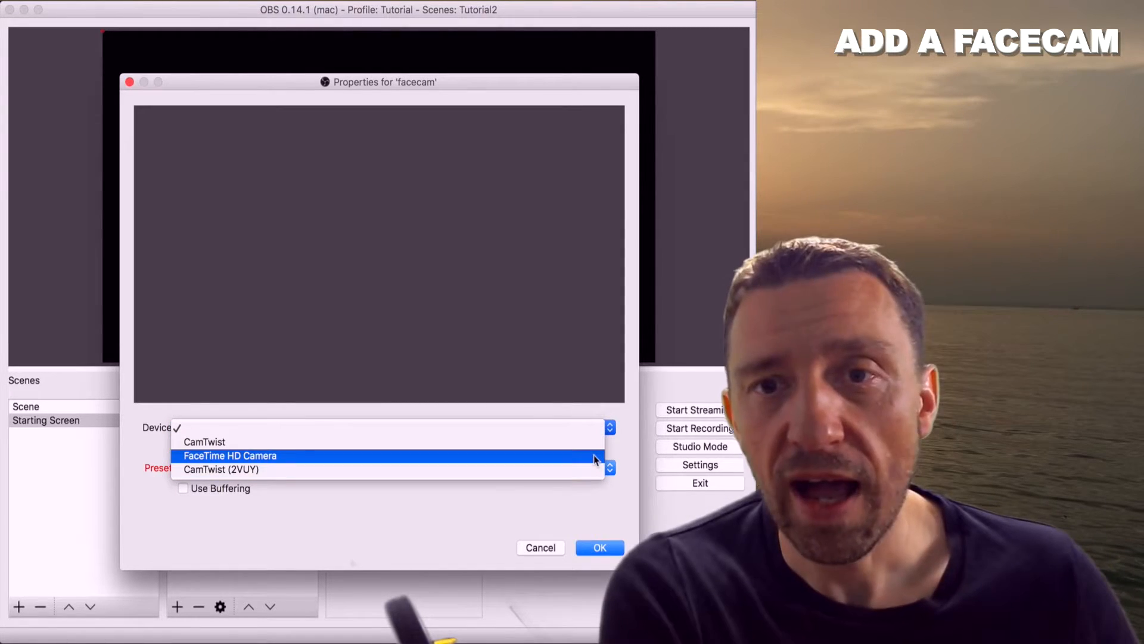
click(594, 456)
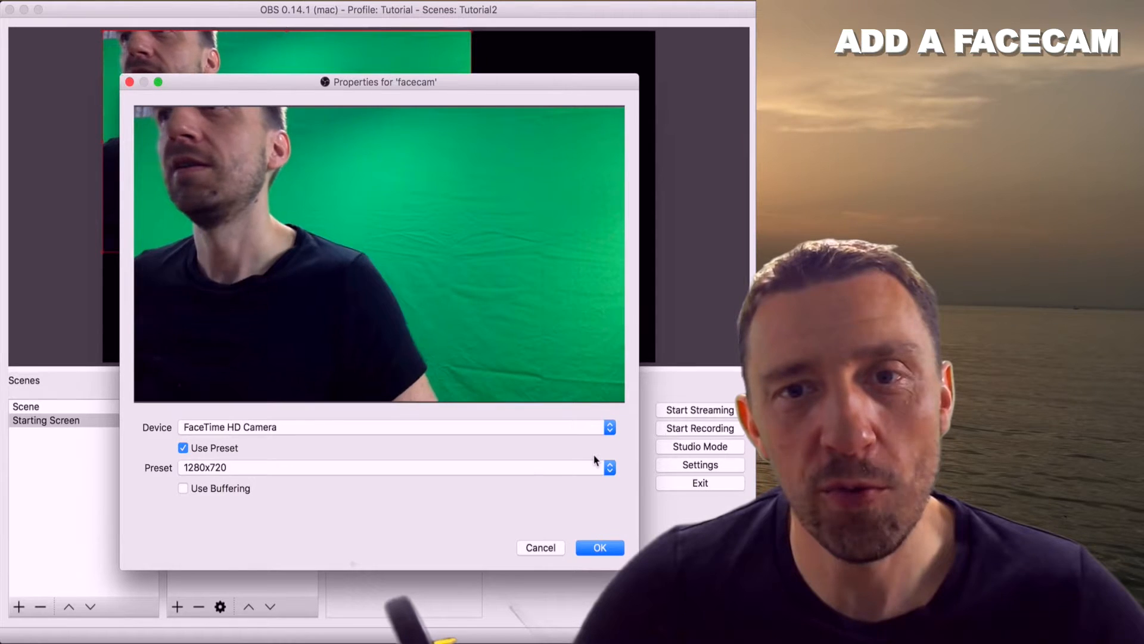
click(608, 468)
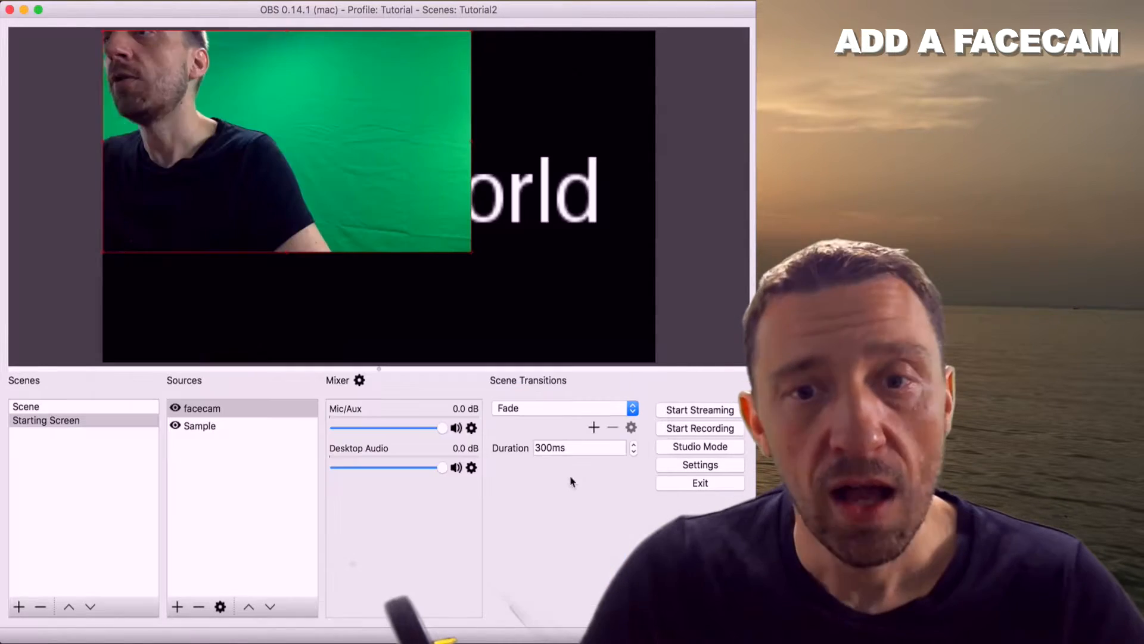
Step: Move the facecam picture toward the lower right of the canvas and shrink it from its lower-left corner
drag(354, 191, 512, 227)
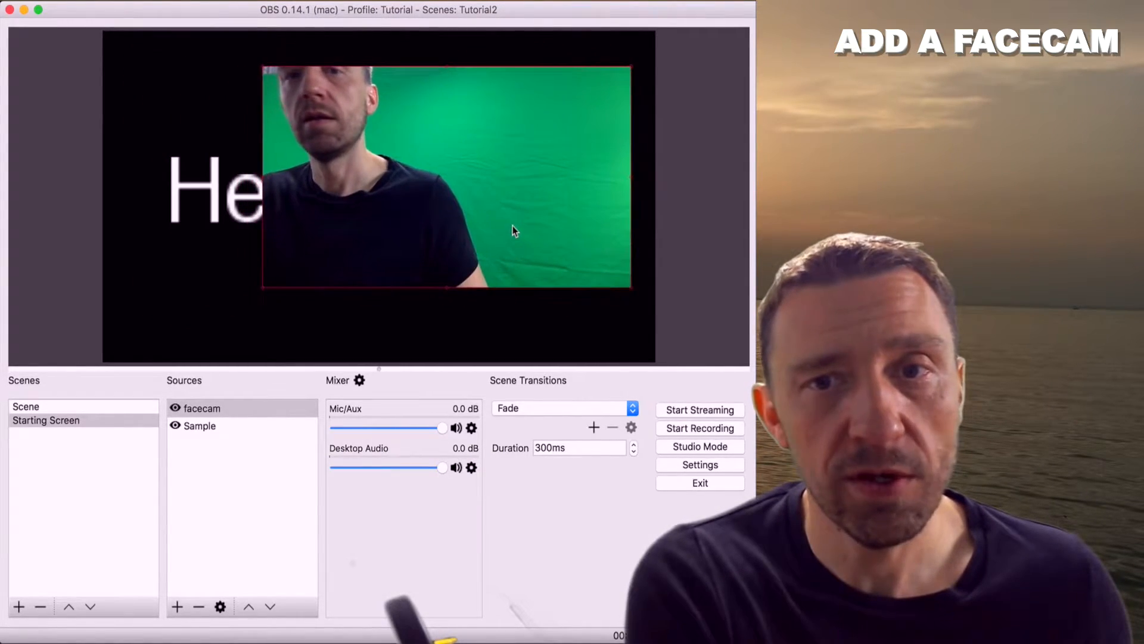
drag(263, 291, 465, 134)
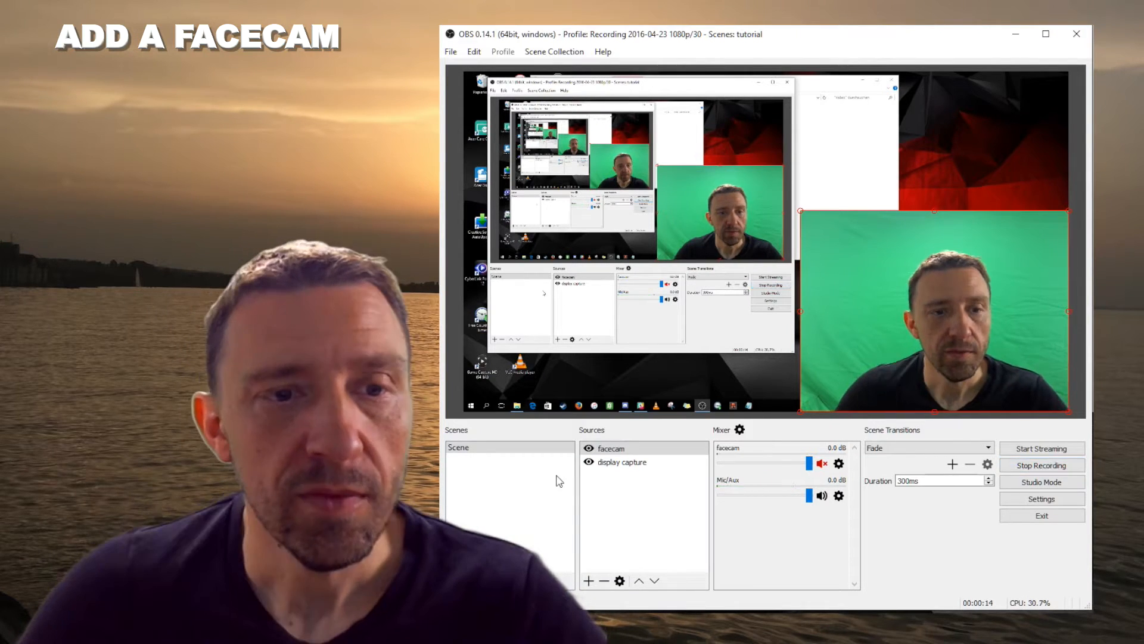
Step: Open the properties of the facecam source using the Logitech webcam and set its Resolution/FPS Type to Custom
click(604, 450)
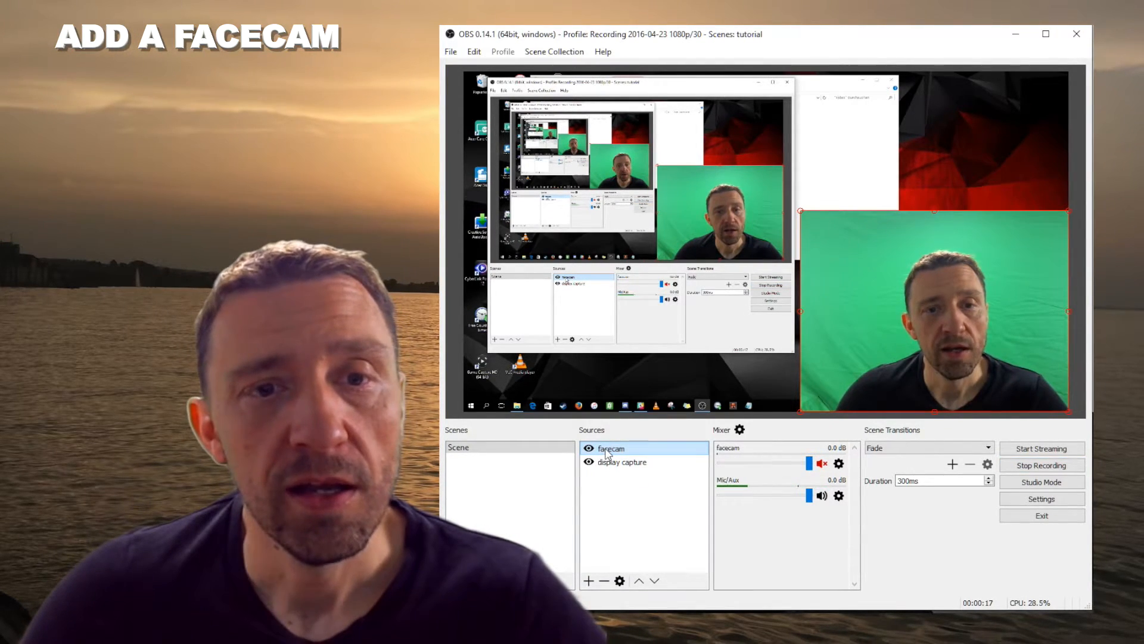
double_click(606, 448)
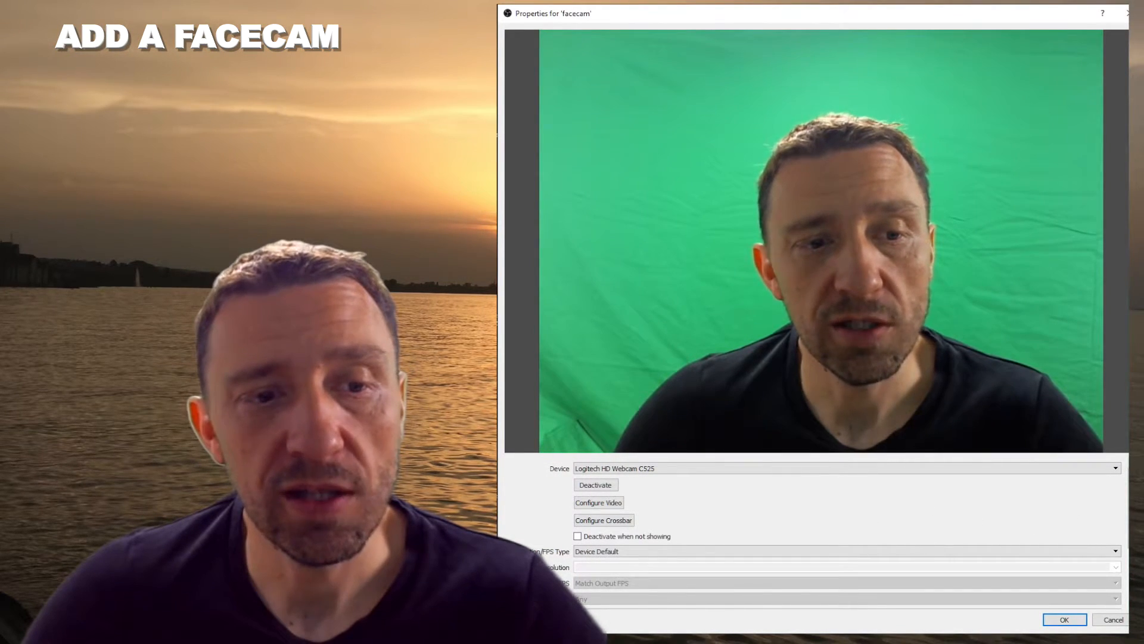
scroll(811, 536, down, 3)
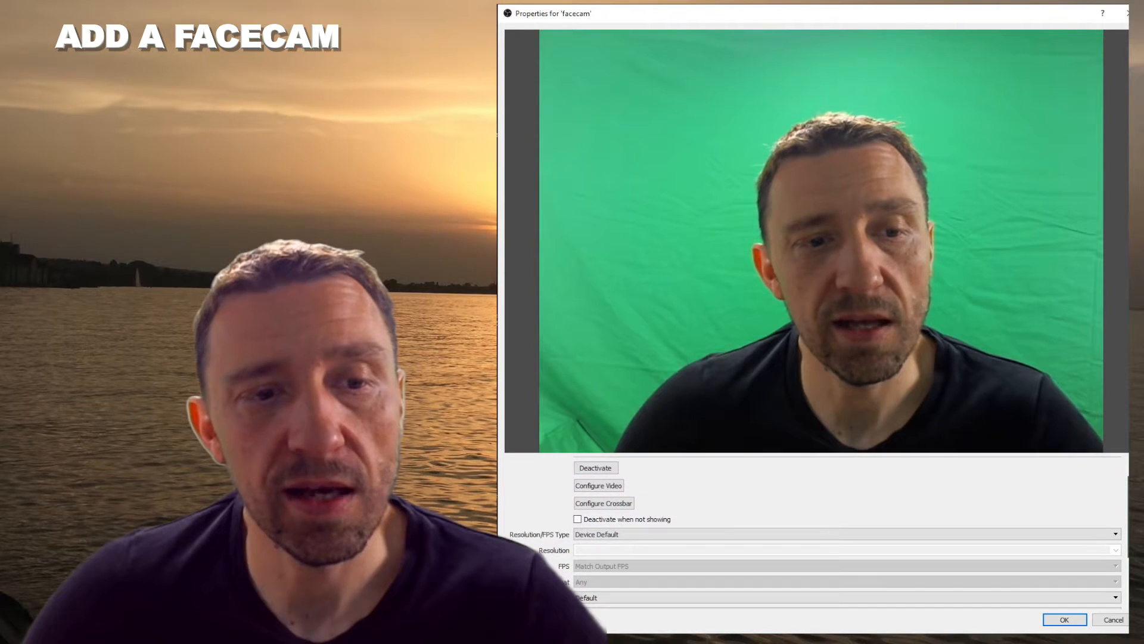
scroll(755, 504, down, 1)
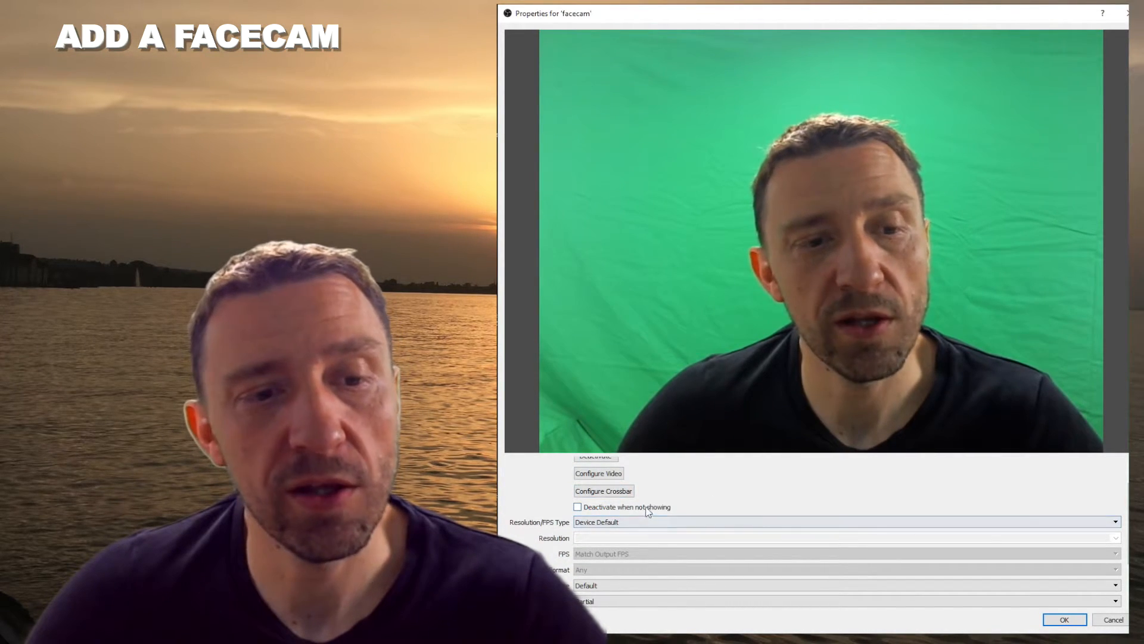
scroll(811, 536, down, 2)
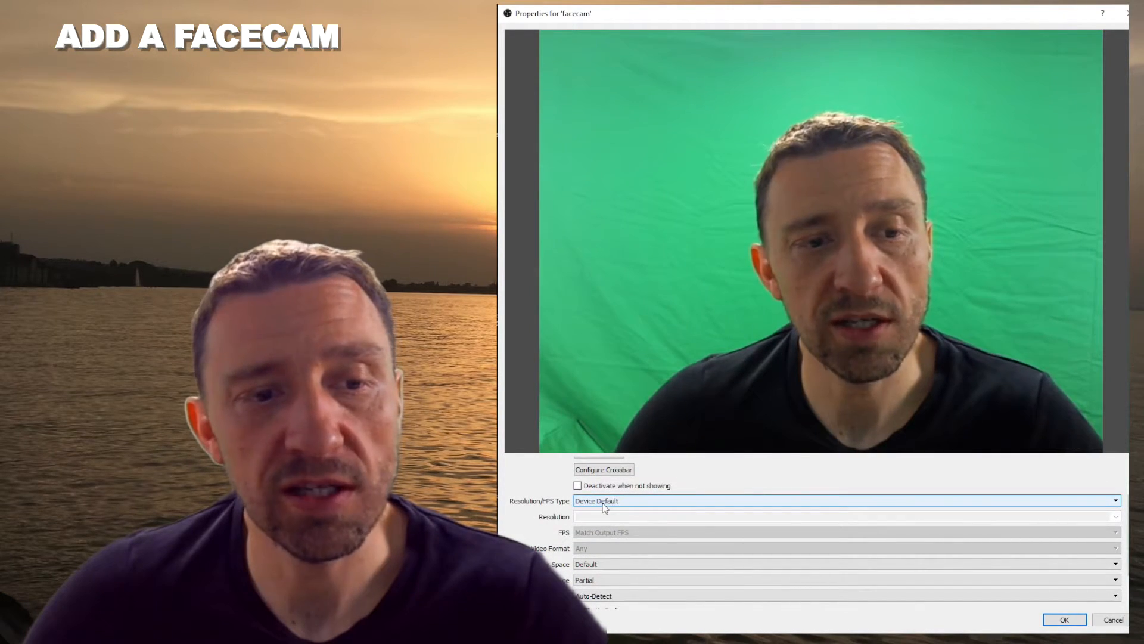
click(1117, 501)
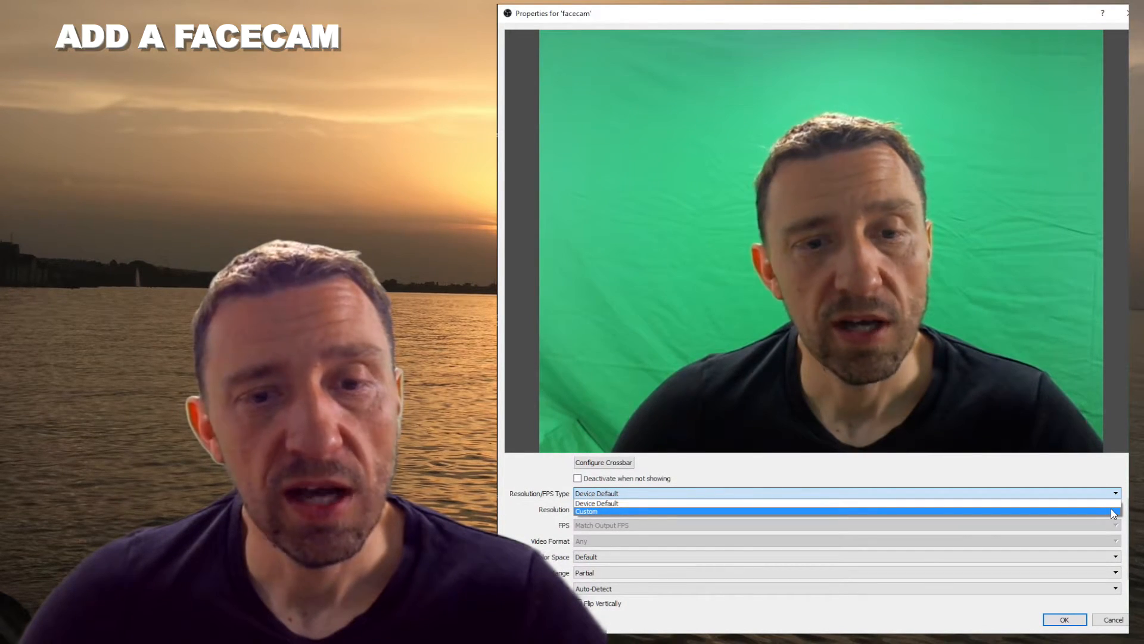
click(1114, 511)
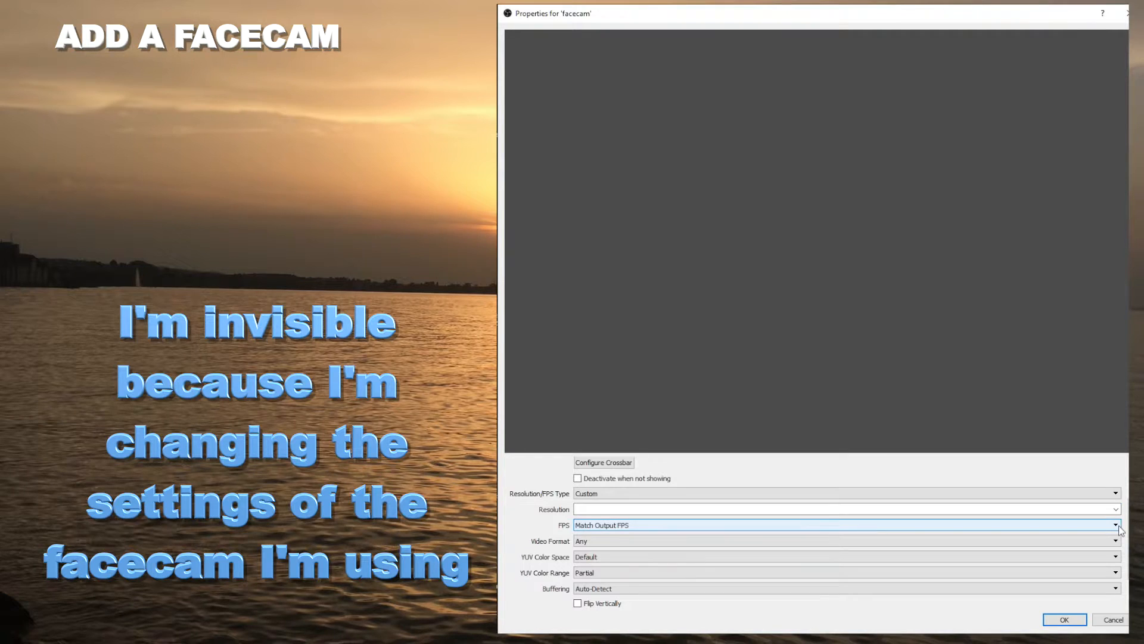
Step: Try 1600x896 as the facecam's custom resolution, and settle on 1280x720
click(1116, 510)
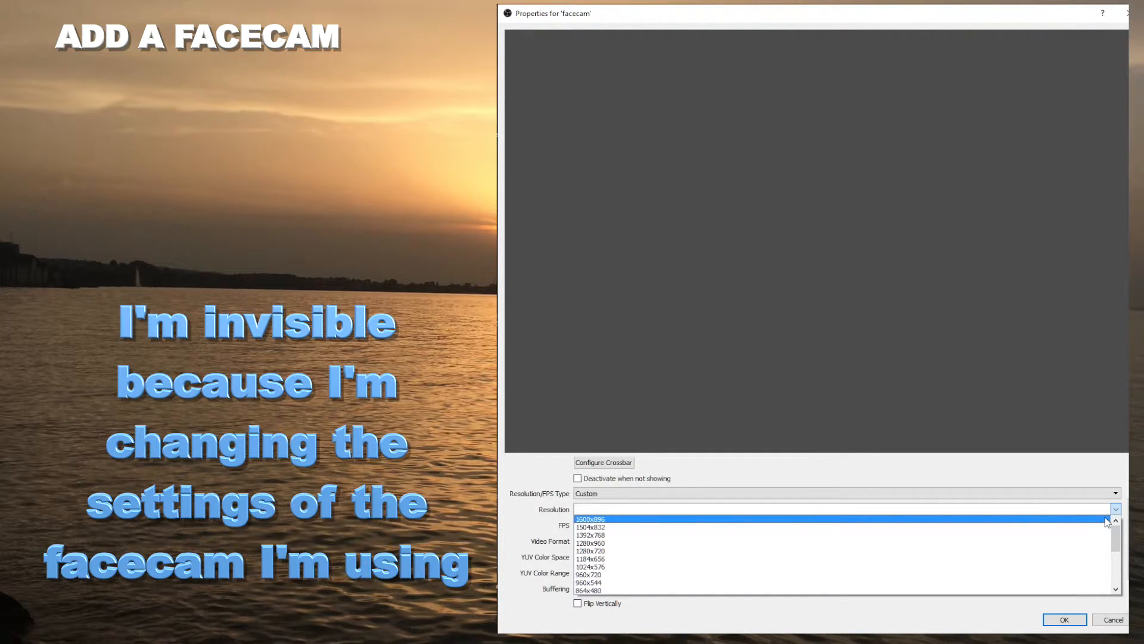
click(1107, 521)
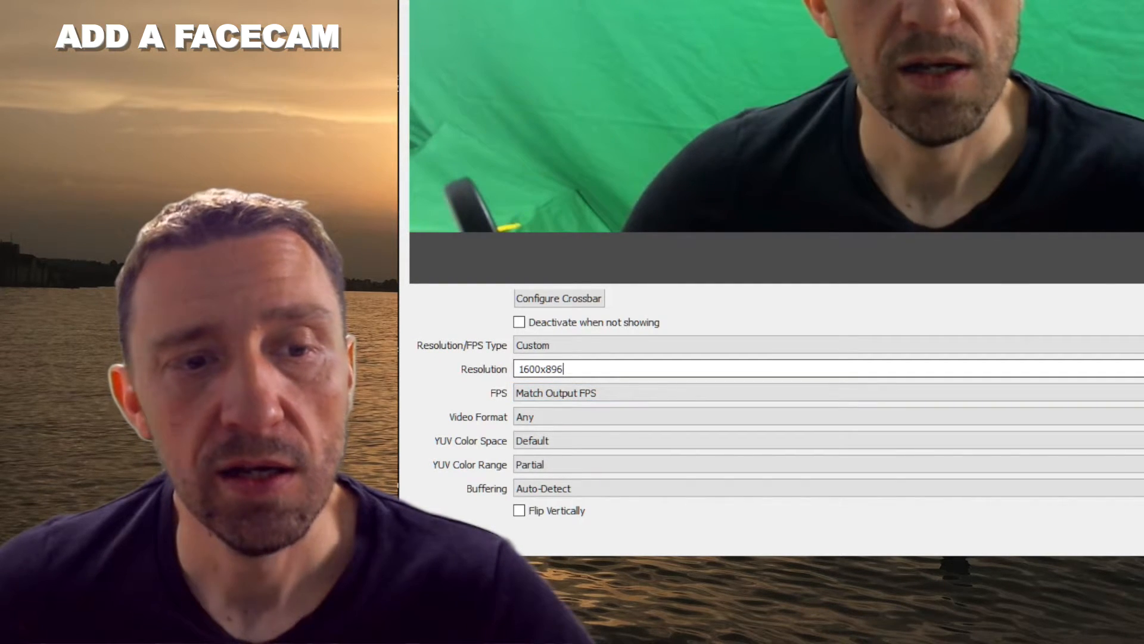
click(1141, 369)
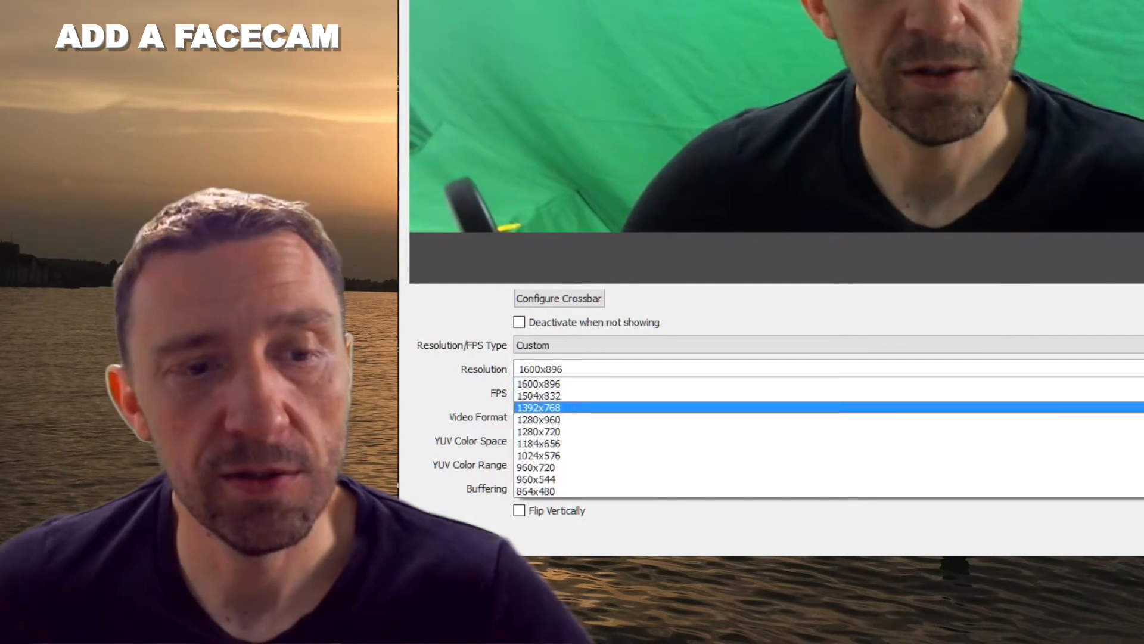
click(1141, 433)
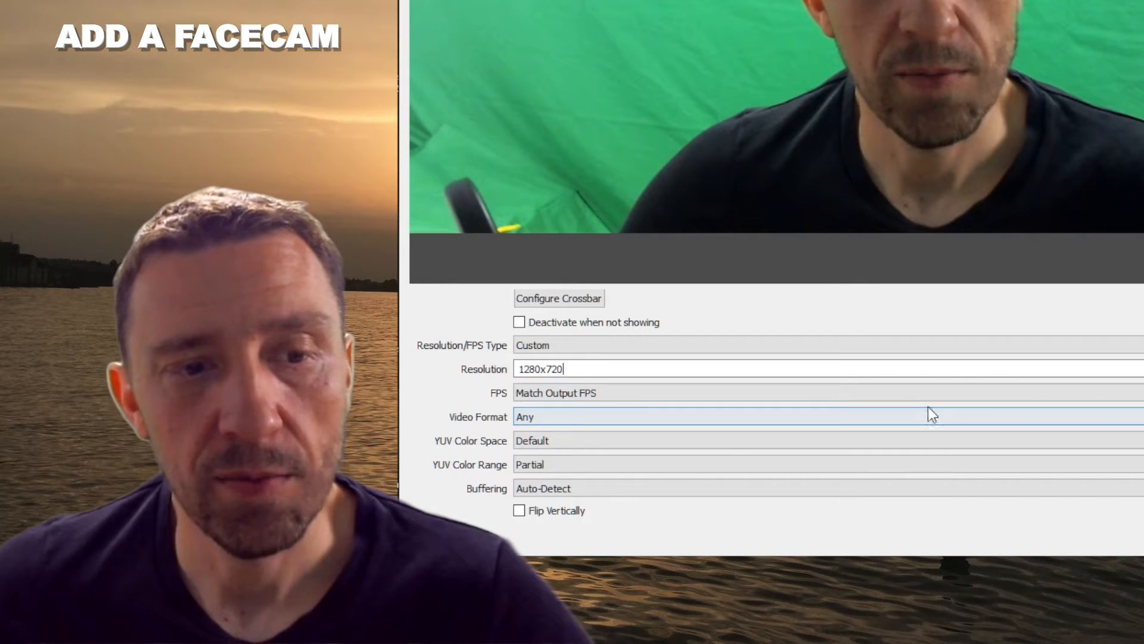
Step: Check the facecam's Video Format choices, keep Any, and review its remaining properties
scroll(1120, 409, down, 2)
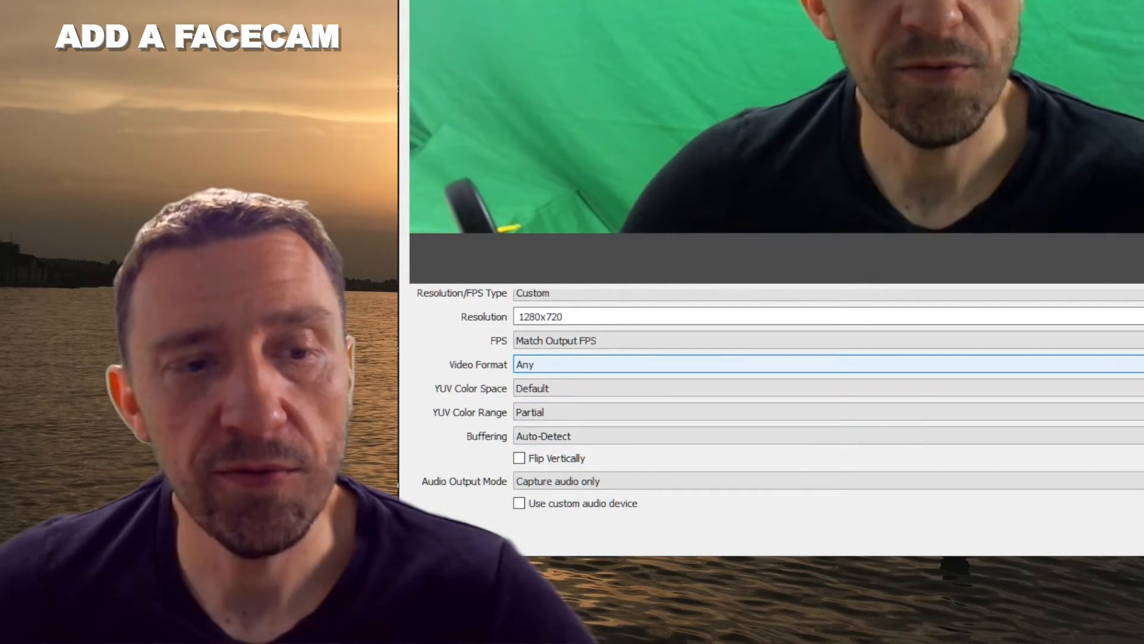
click(829, 364)
click(829, 379)
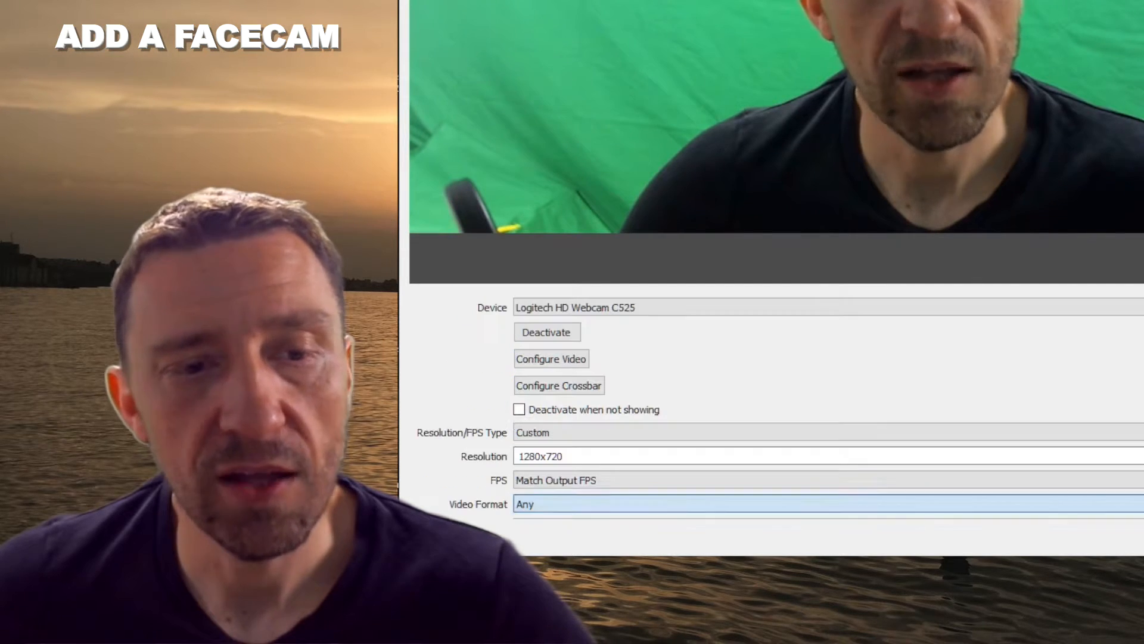
scroll(775, 406, down, 4)
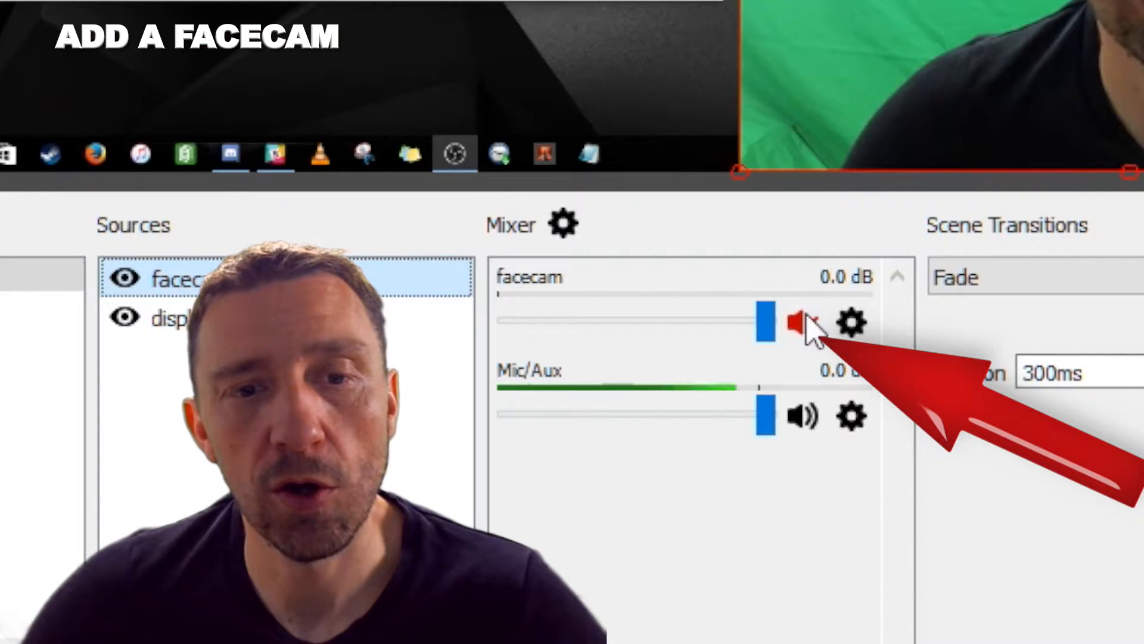
Step: Mute the facecam's audio in the mixer and select the display capture source
click(807, 319)
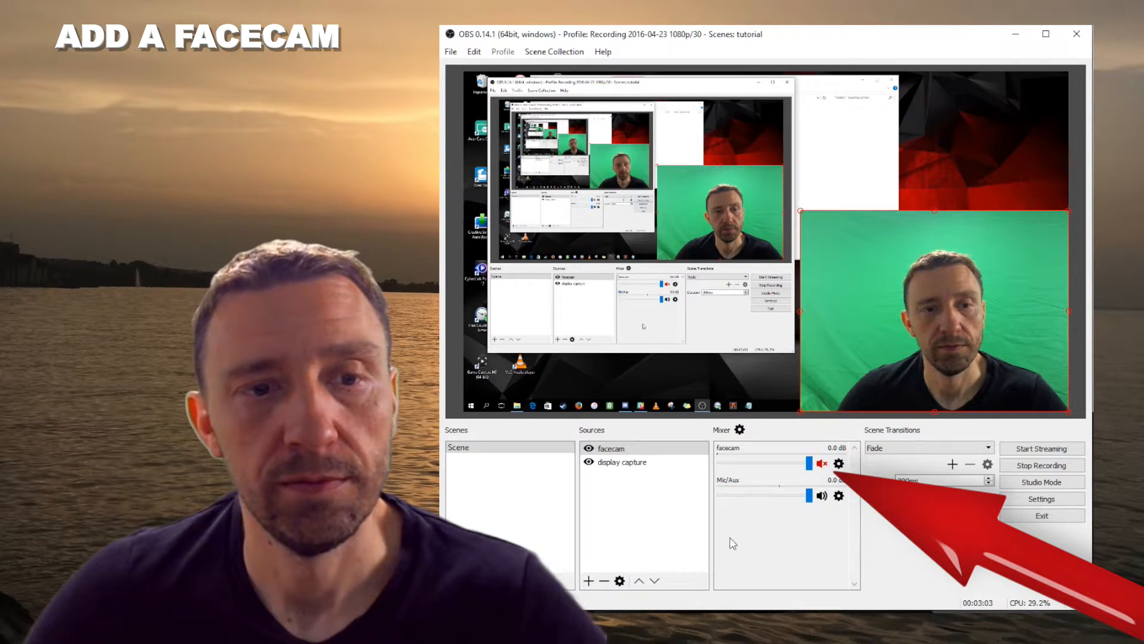
click(629, 464)
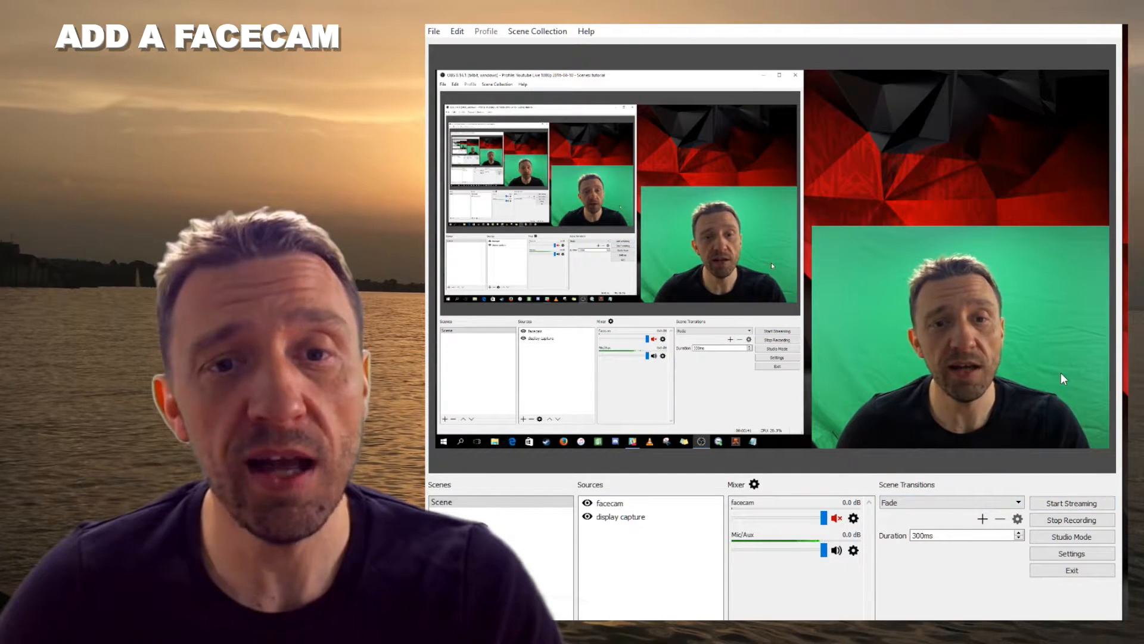
Step: Place the facecam picture in the canvas's lower-right corner and adjust its size from its upper-left corner
drag(1040, 338, 1050, 366)
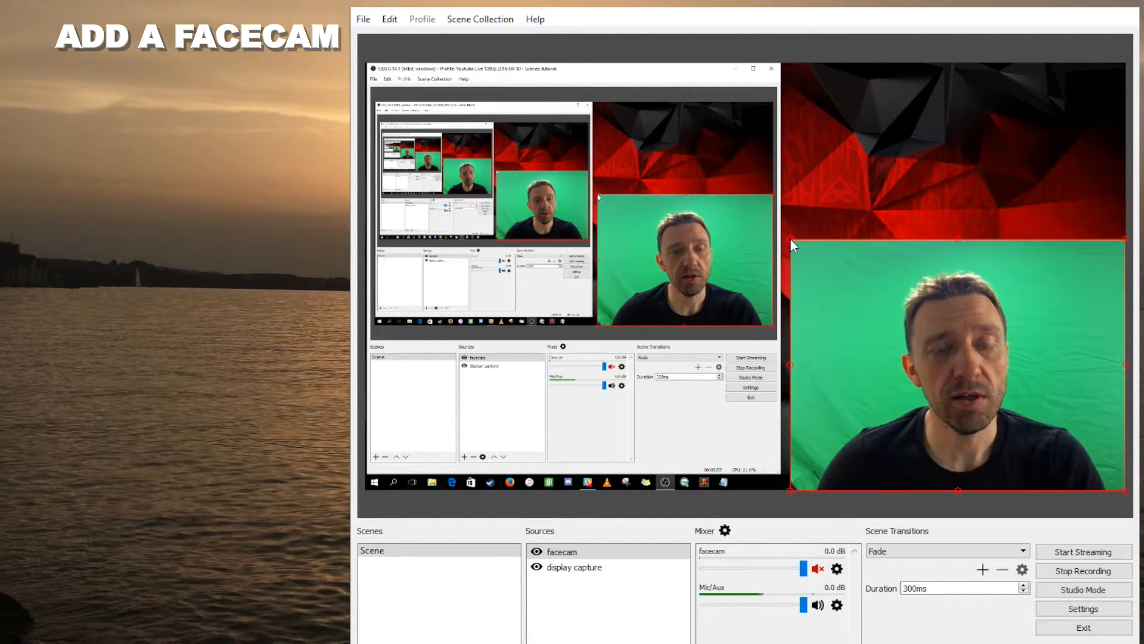
mouse_move(790, 240)
mouse_down()
mouse_move(960, 341)
mouse_move(785, 248)
mouse_up()
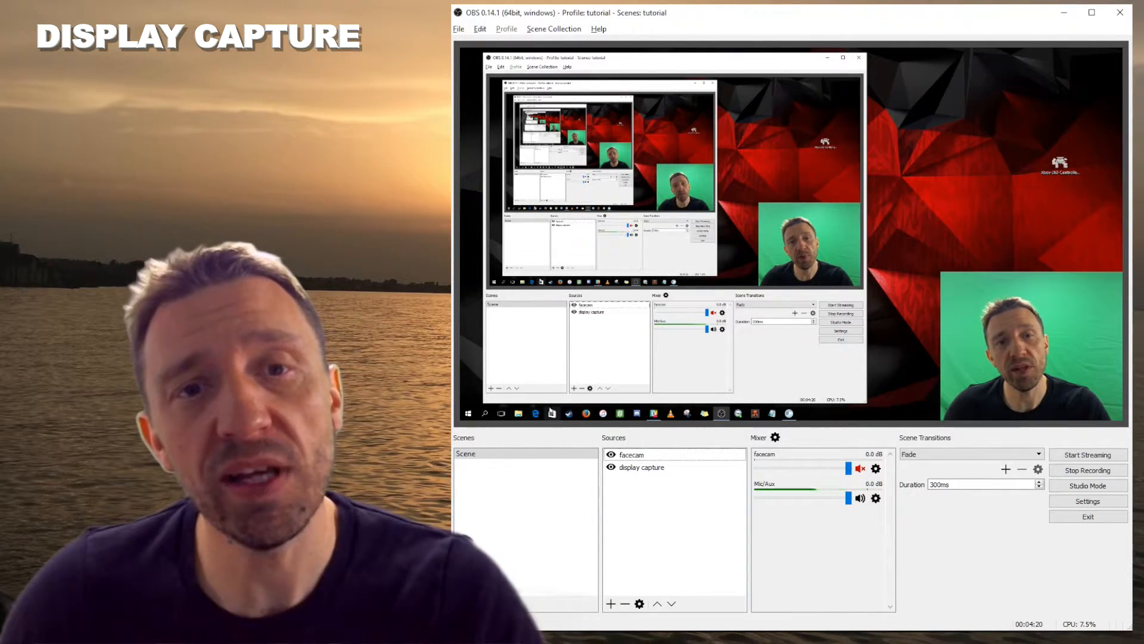
Step: Add a new Display Capture source named game and move it below the facecam in the source order
click(610, 604)
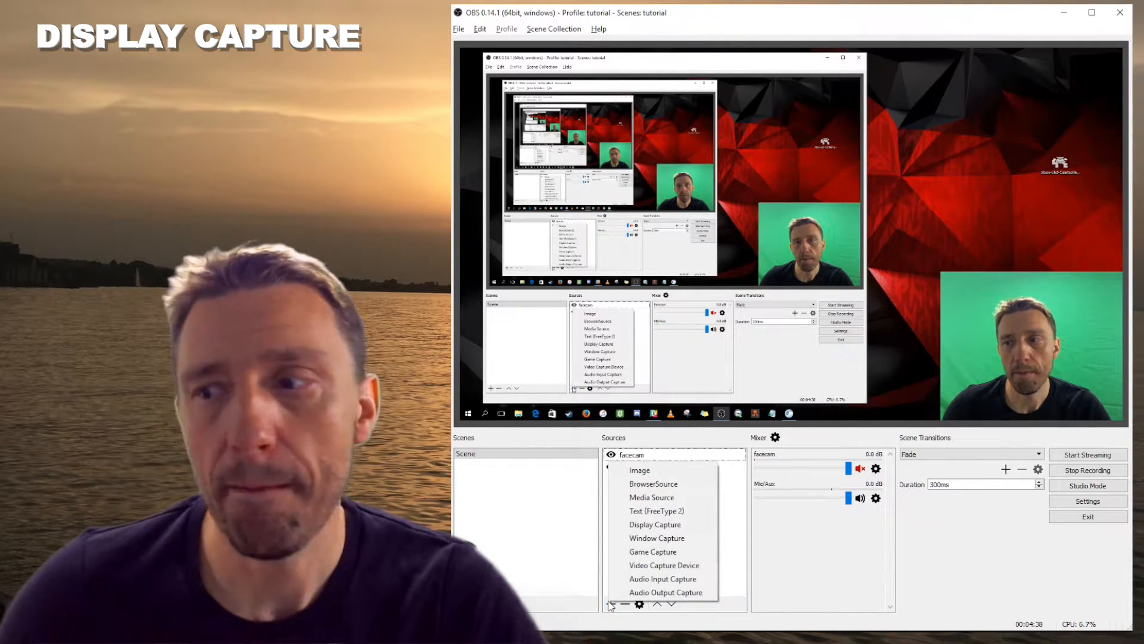
click(654, 523)
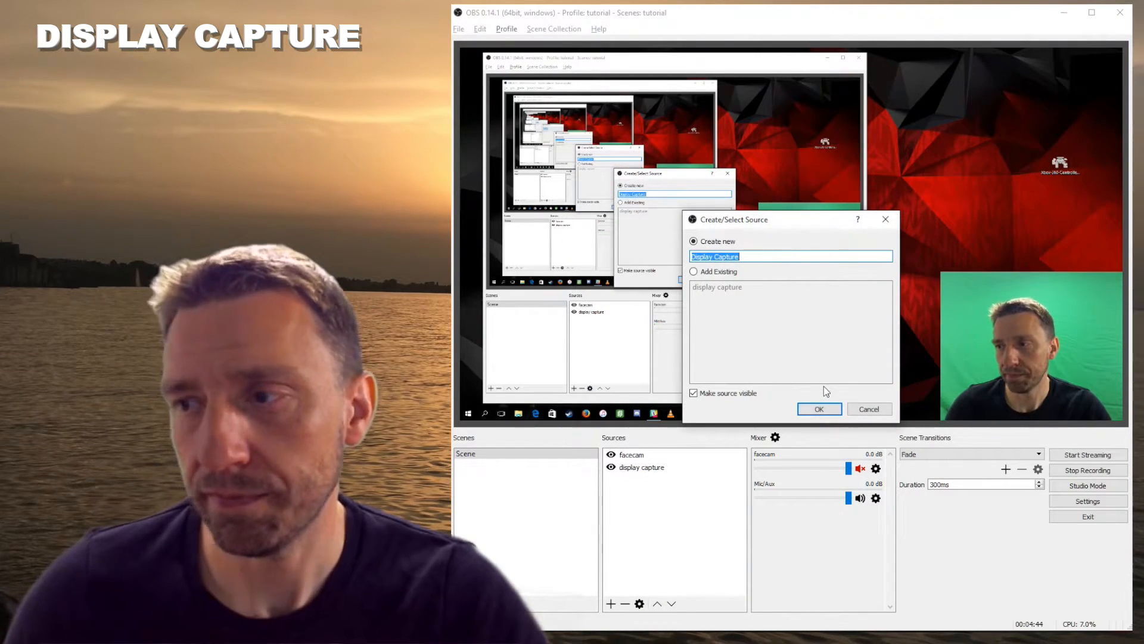
text(game)
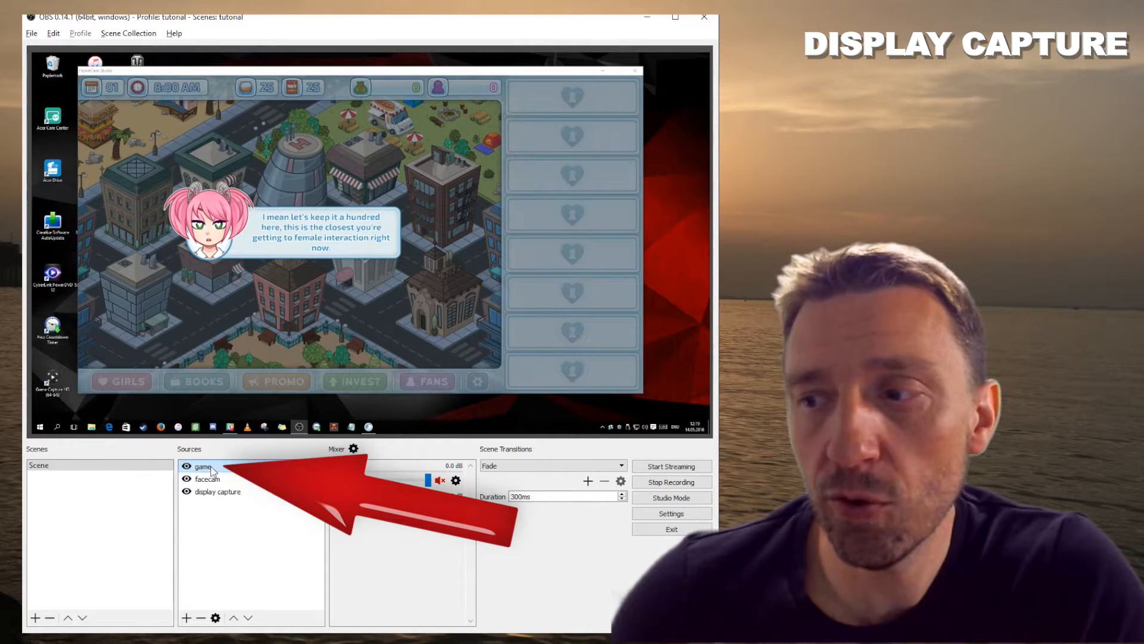
click(248, 617)
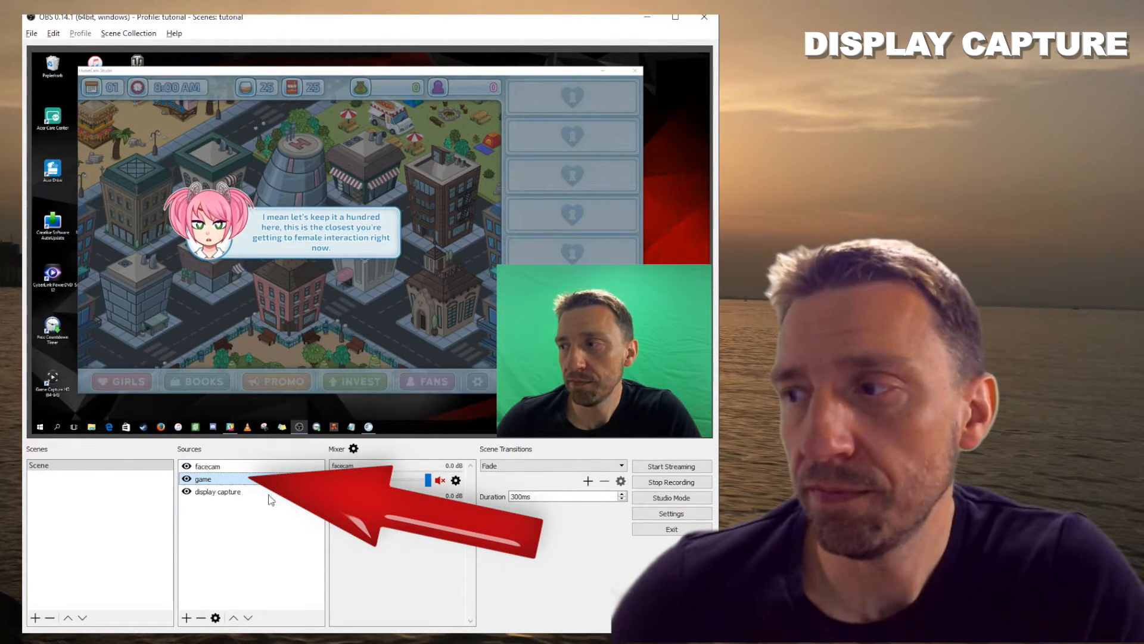
Step: Check the game source's display choices and add a filter named Crop to that source
double_click(202, 480)
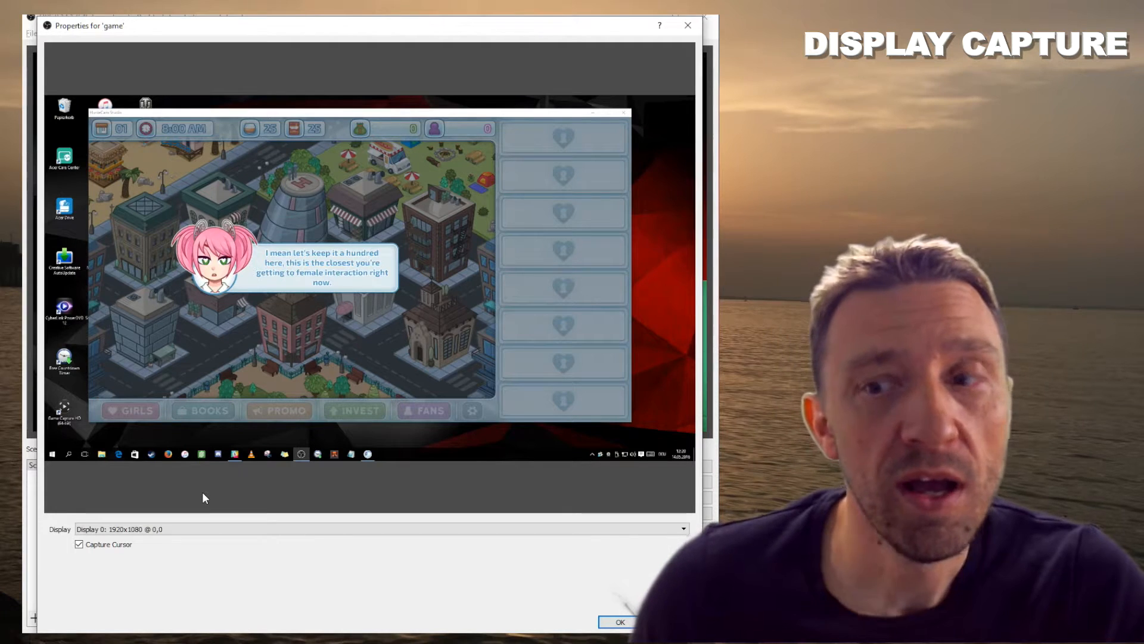
click(172, 528)
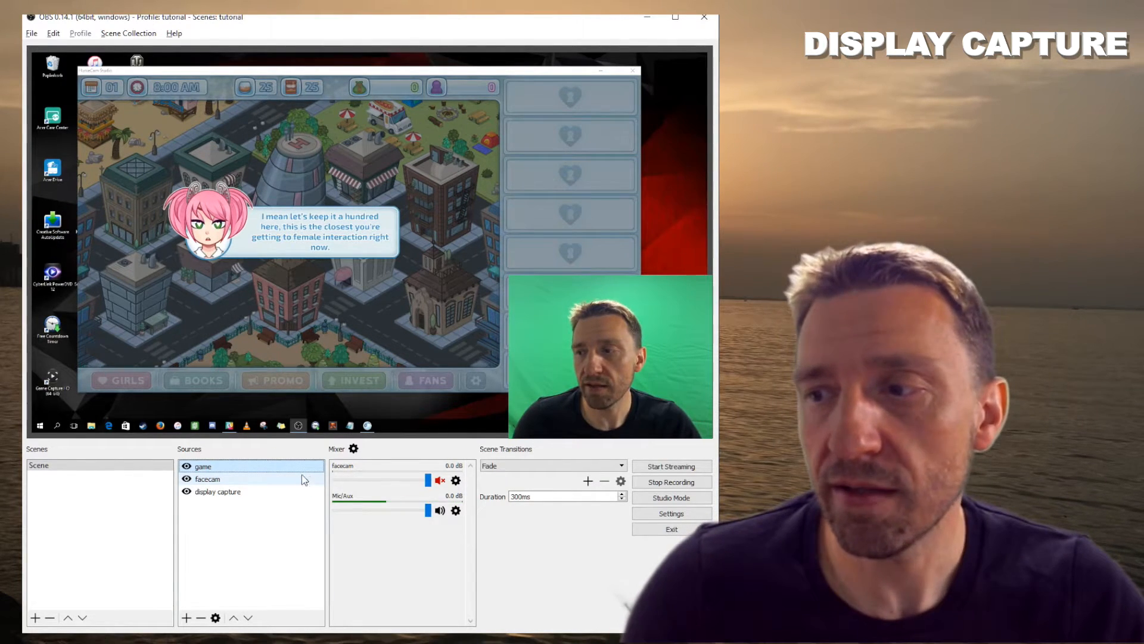
right_click(211, 466)
click(268, 590)
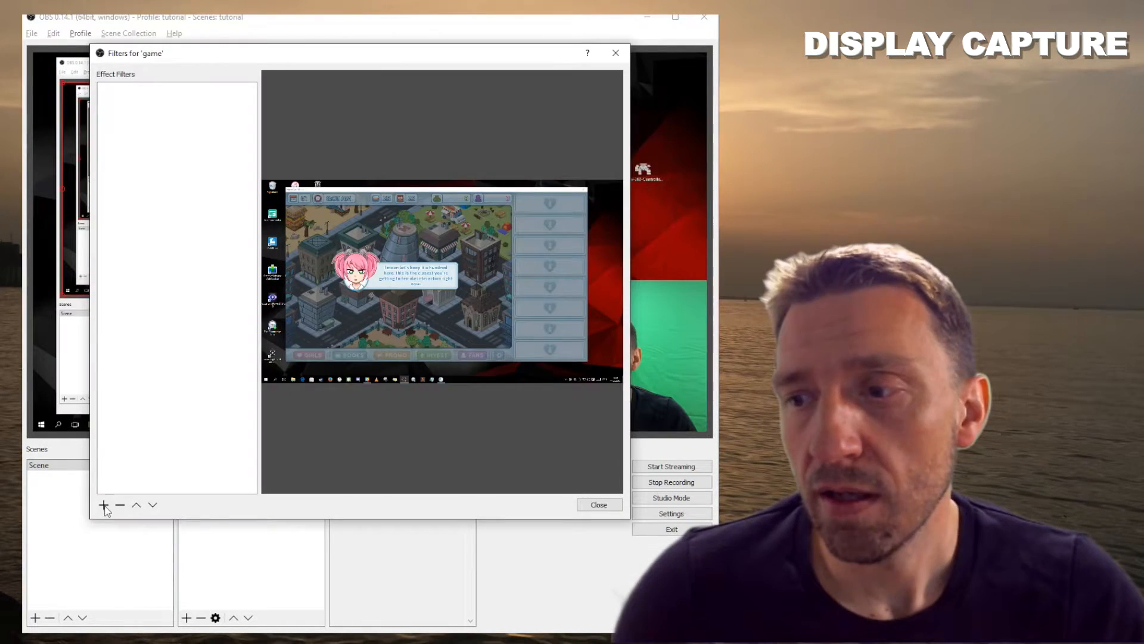
click(104, 505)
click(167, 529)
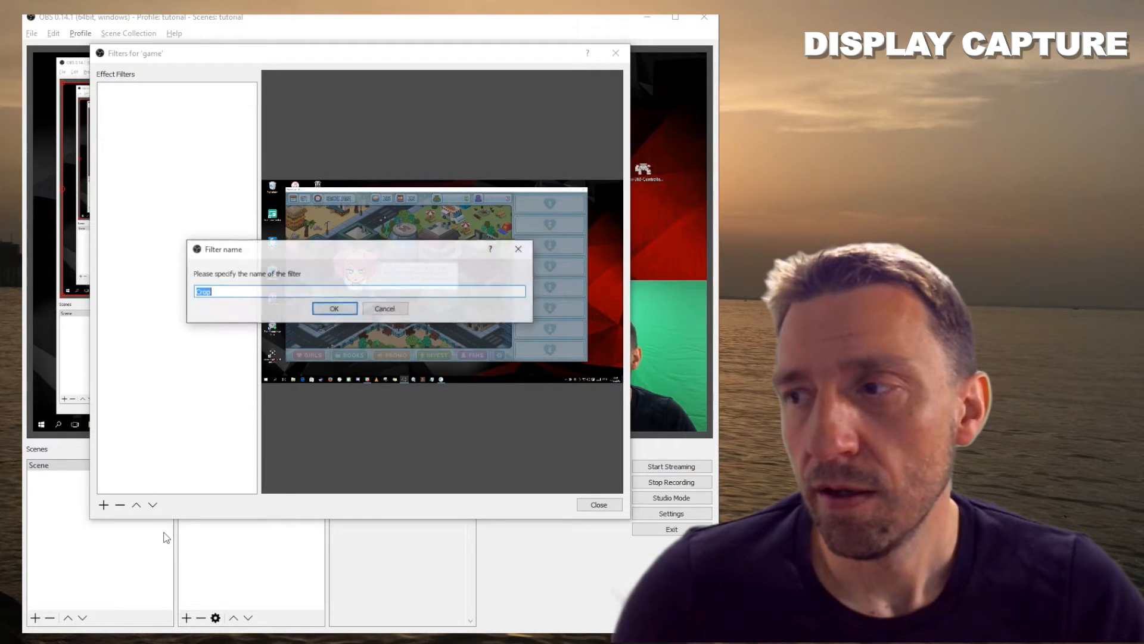
click(334, 309)
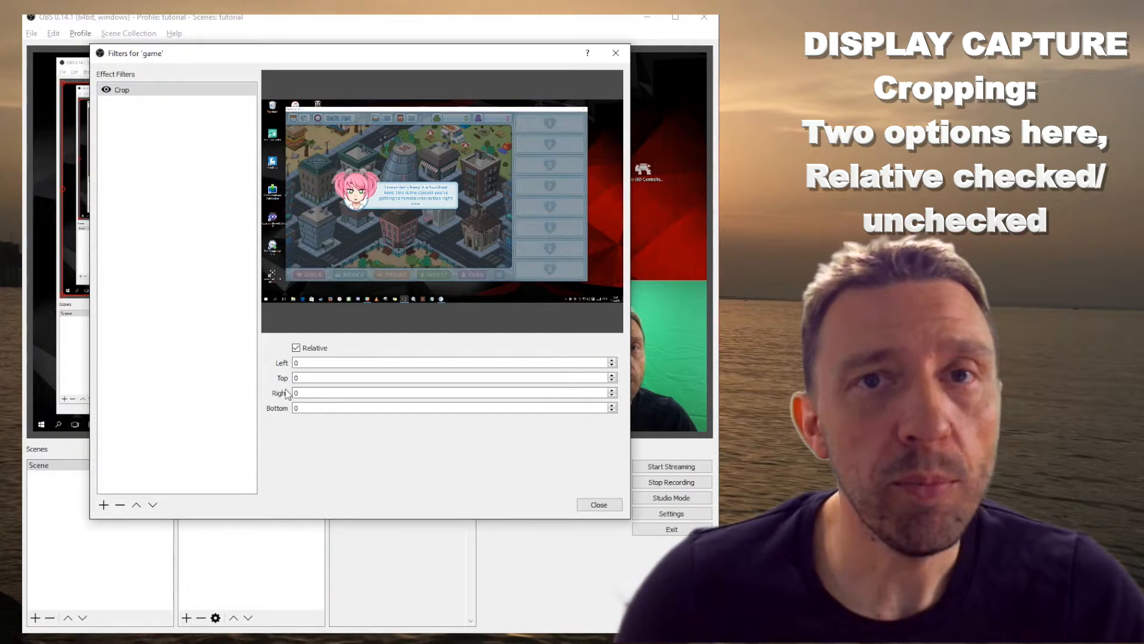
Step: Keep the Crop filter relative and crop the game source by 100 left, 200 top, 100 right and 200 bottom
click(297, 348)
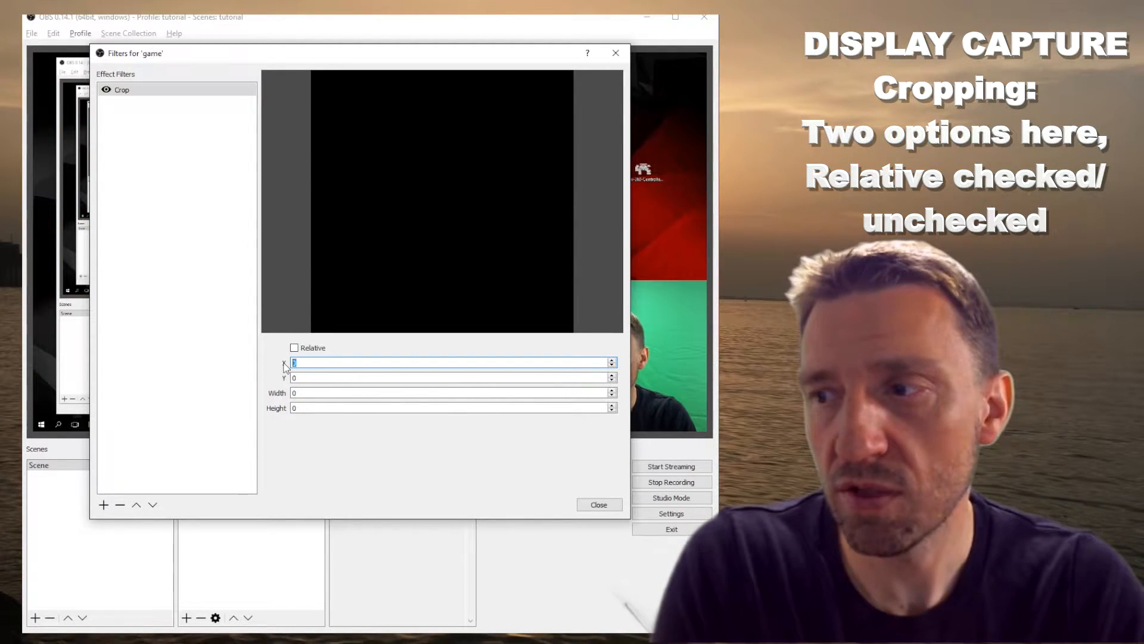
click(295, 348)
text(100)
key(Tab)
text(200)
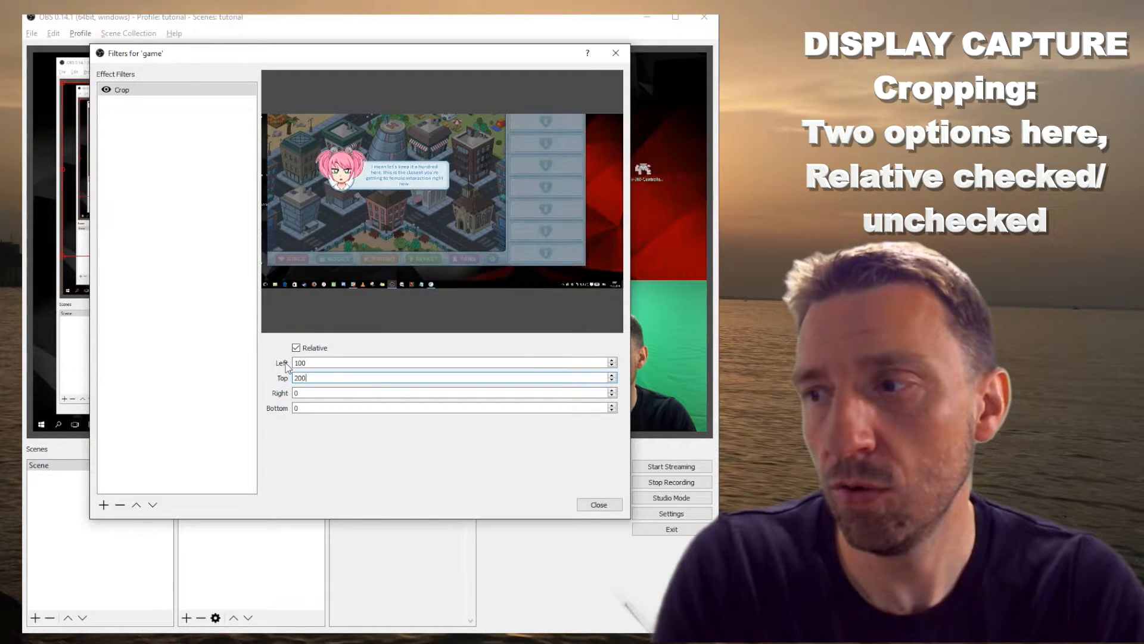
text(100)
key(Tab)
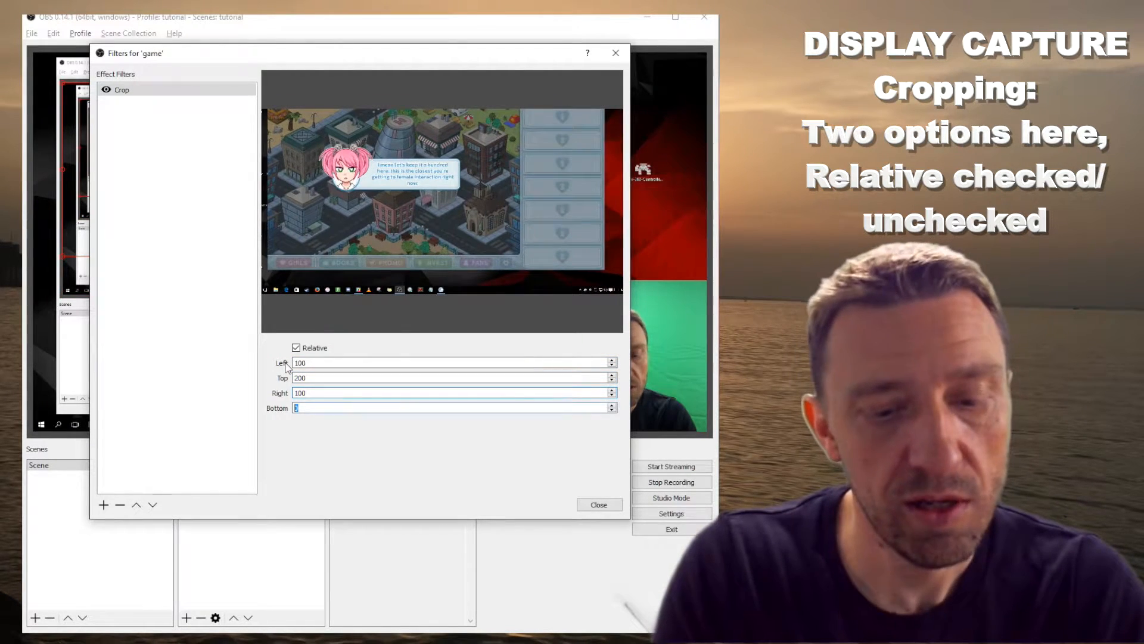
text(200)
key(Tab)
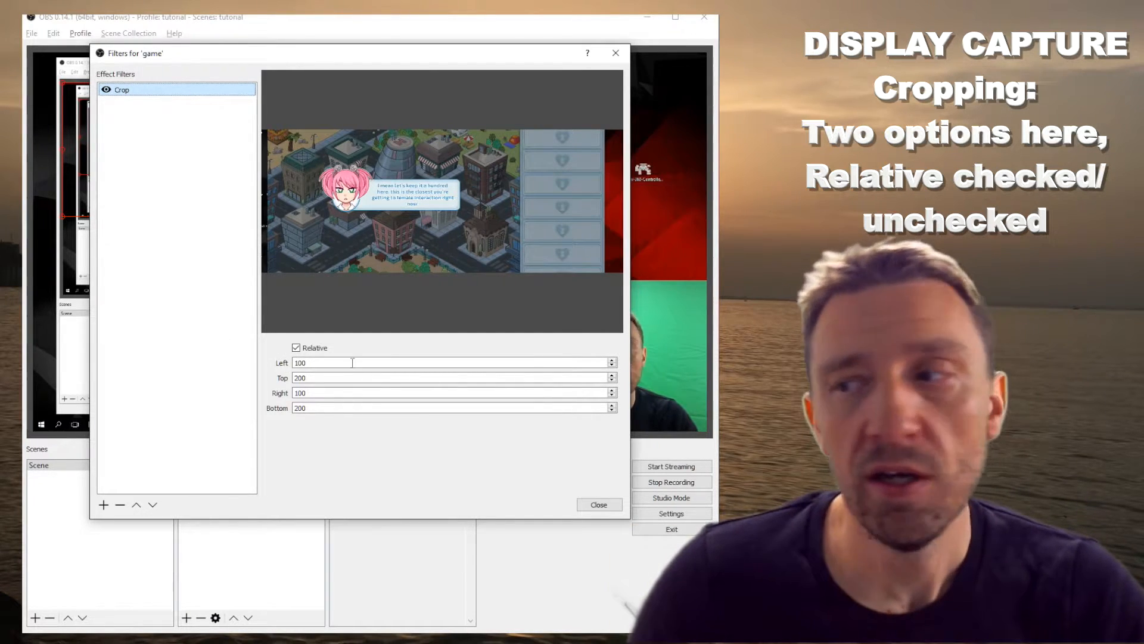
click(598, 505)
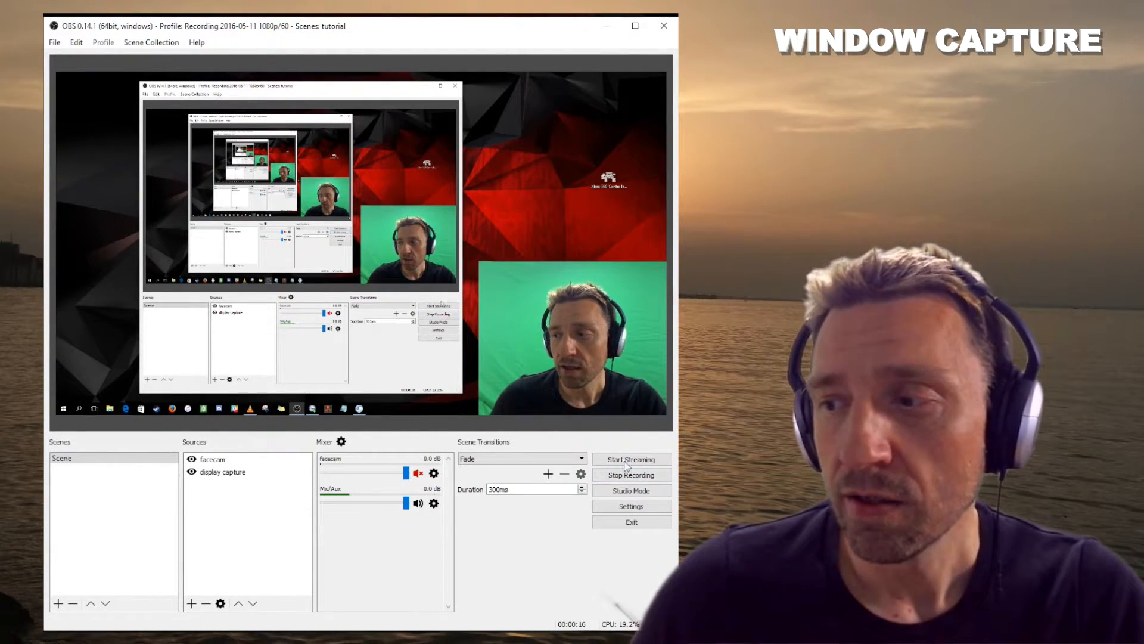
Step: Add a new Window Capture source named game to the scene
click(191, 603)
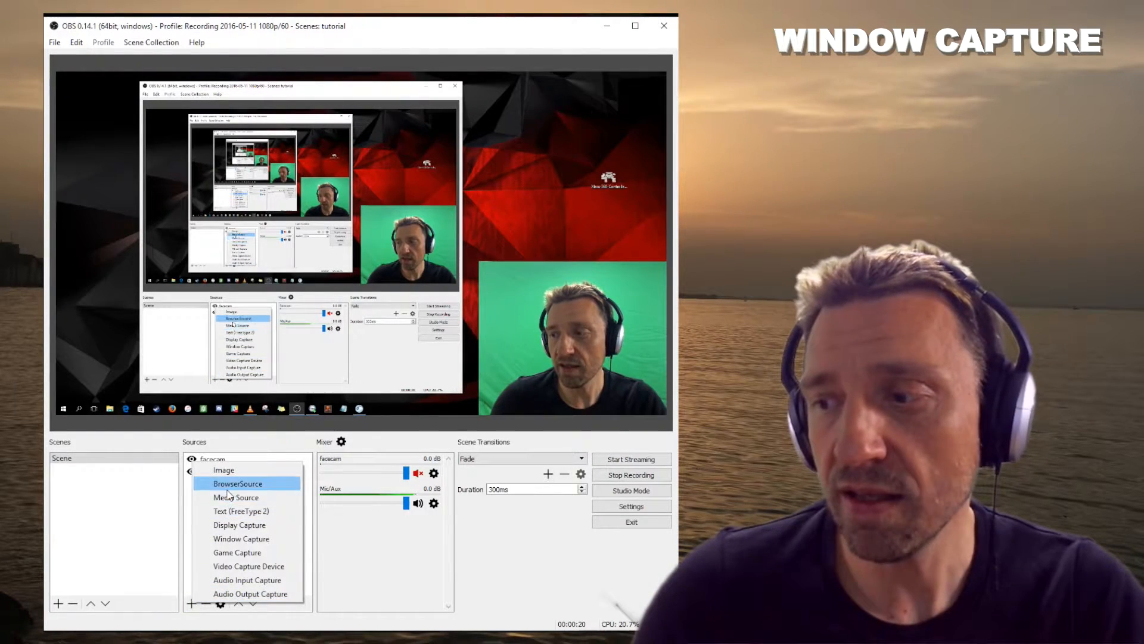
click(229, 539)
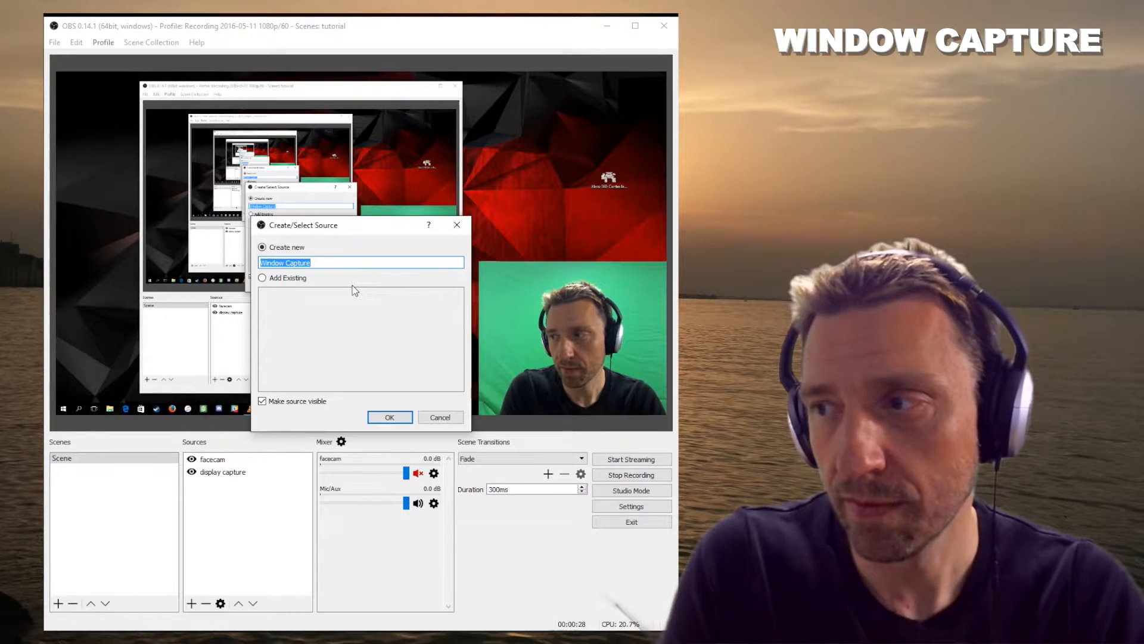
drag(377, 227, 297, 215)
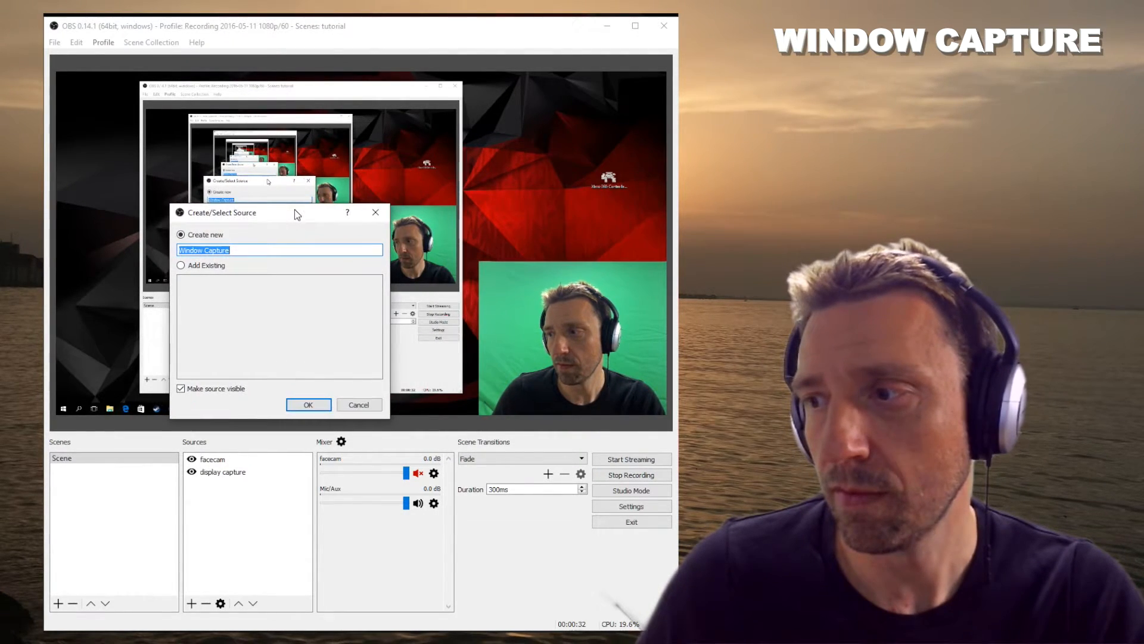
text(game)
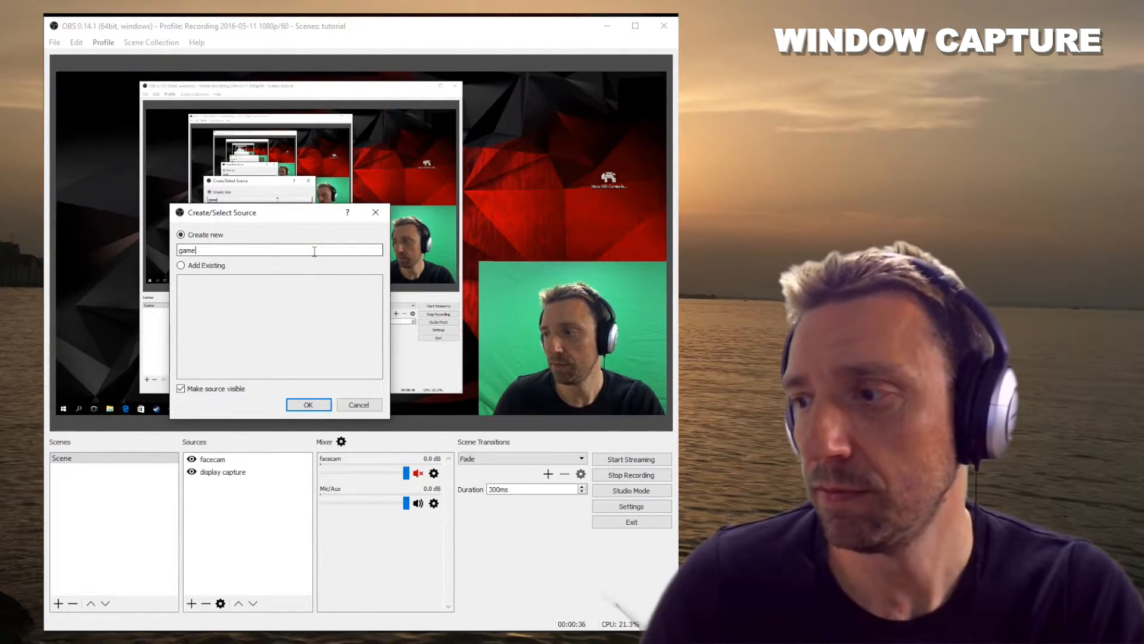
click(308, 405)
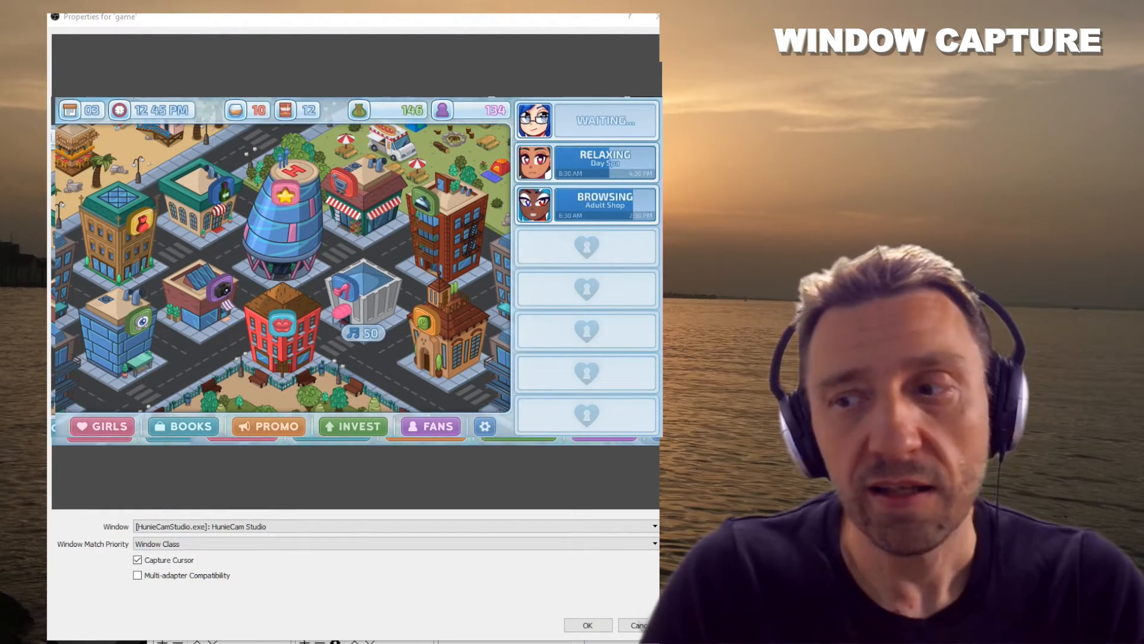
Step: Capture the HunieCam Studio window in the game source, keeping cursor capture enabled, and accept its properties
click(209, 526)
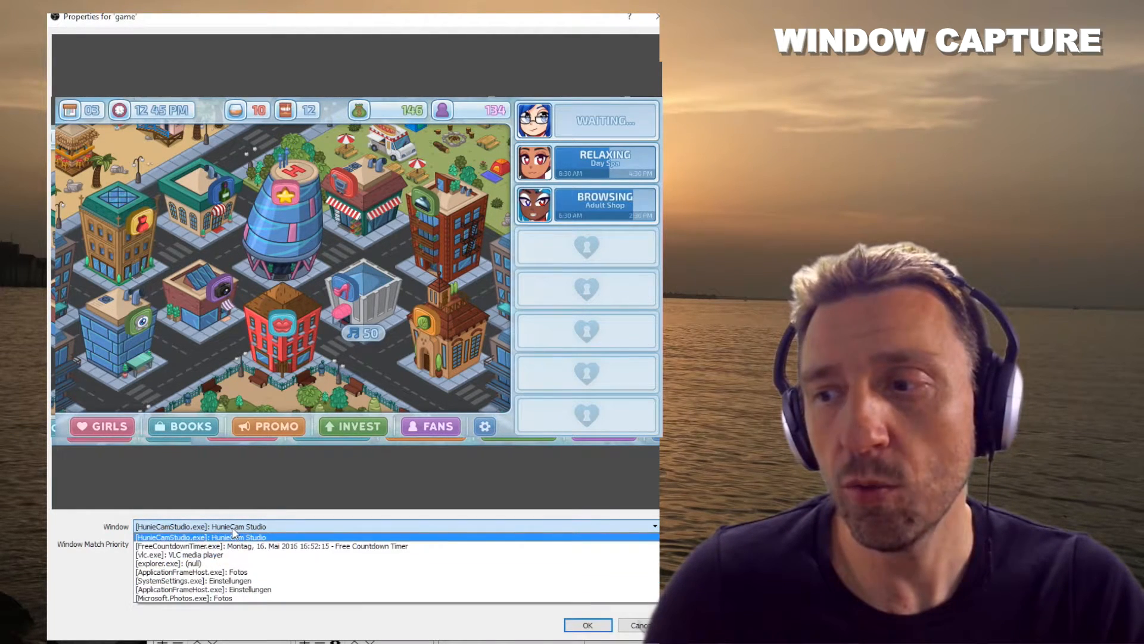
click(233, 527)
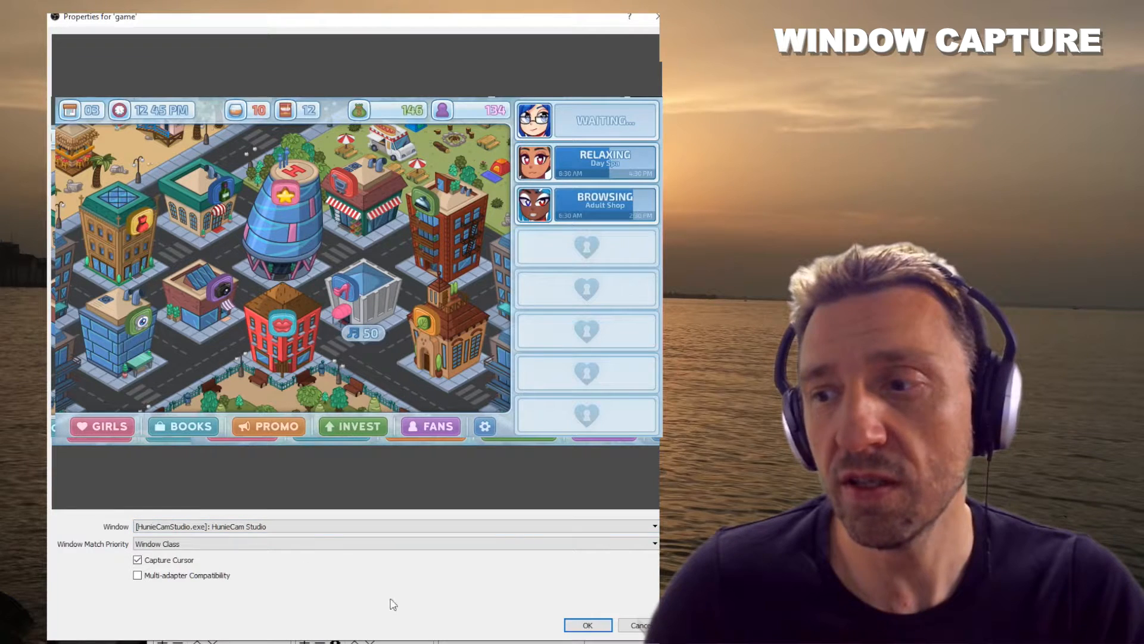
click(137, 561)
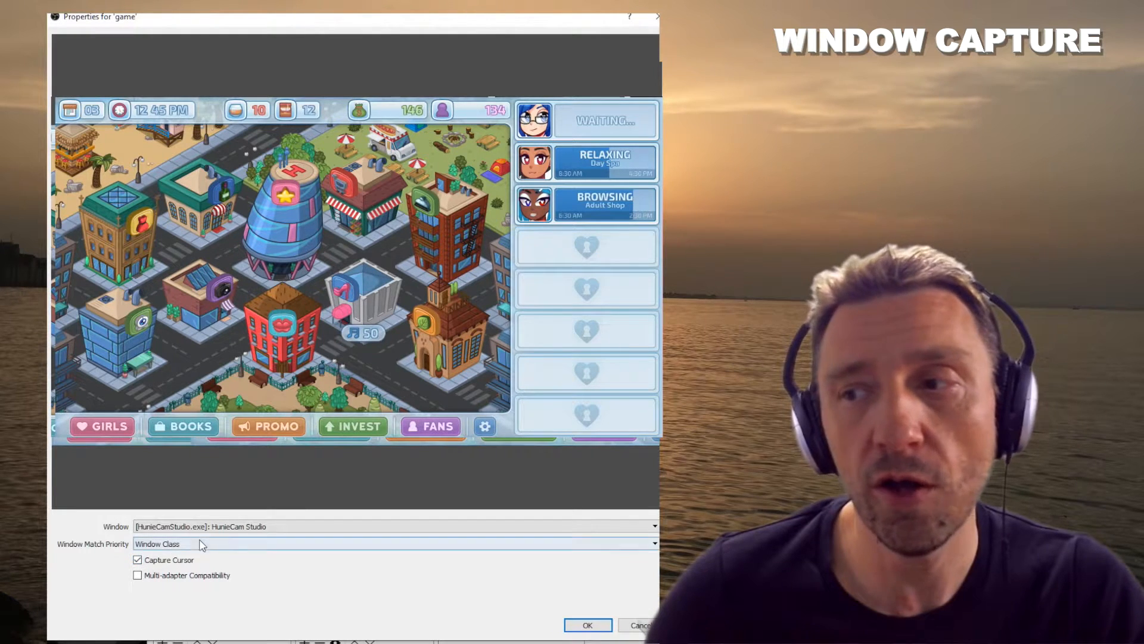
click(588, 624)
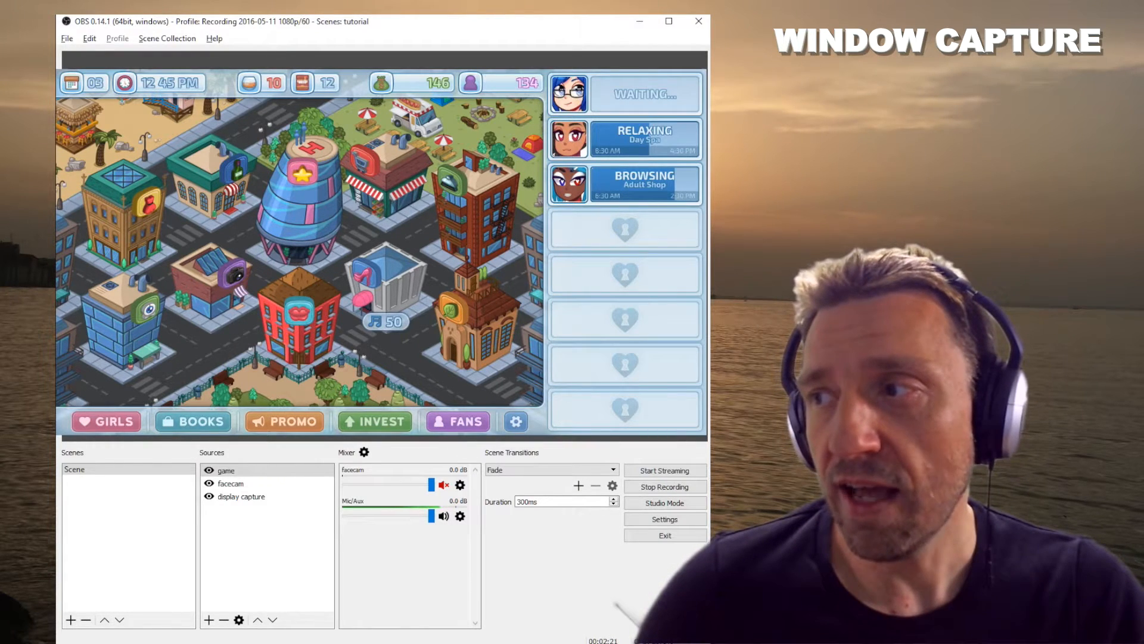
Step: Shrink the captured HunieCam Studio picture on the canvas and reposition it
drag(706, 70, 546, 93)
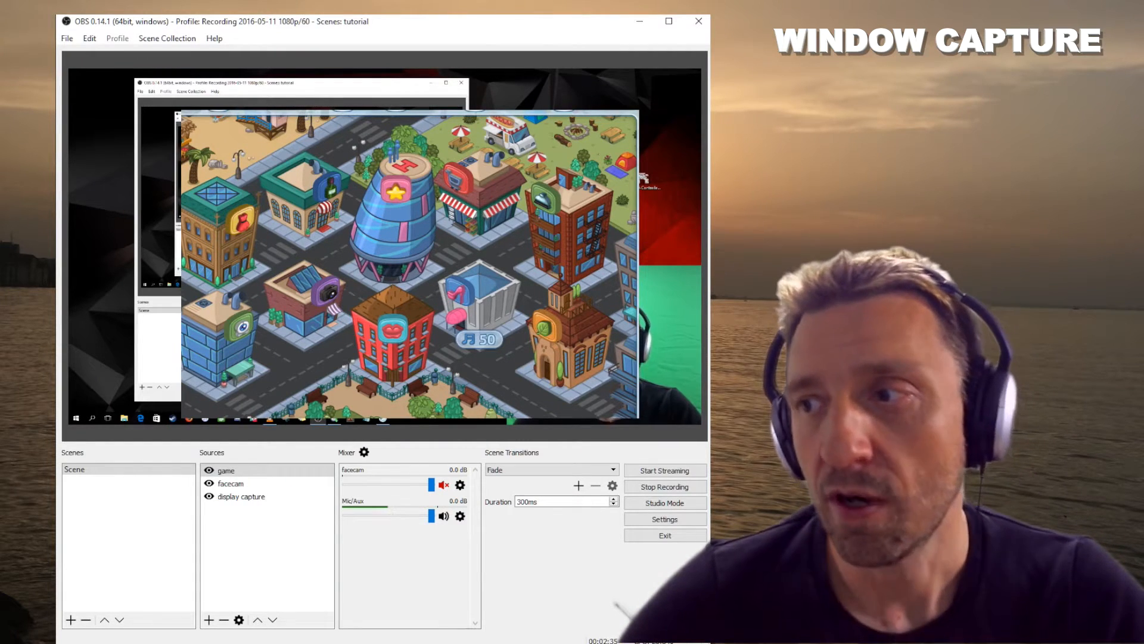
drag(410, 264, 353, 234)
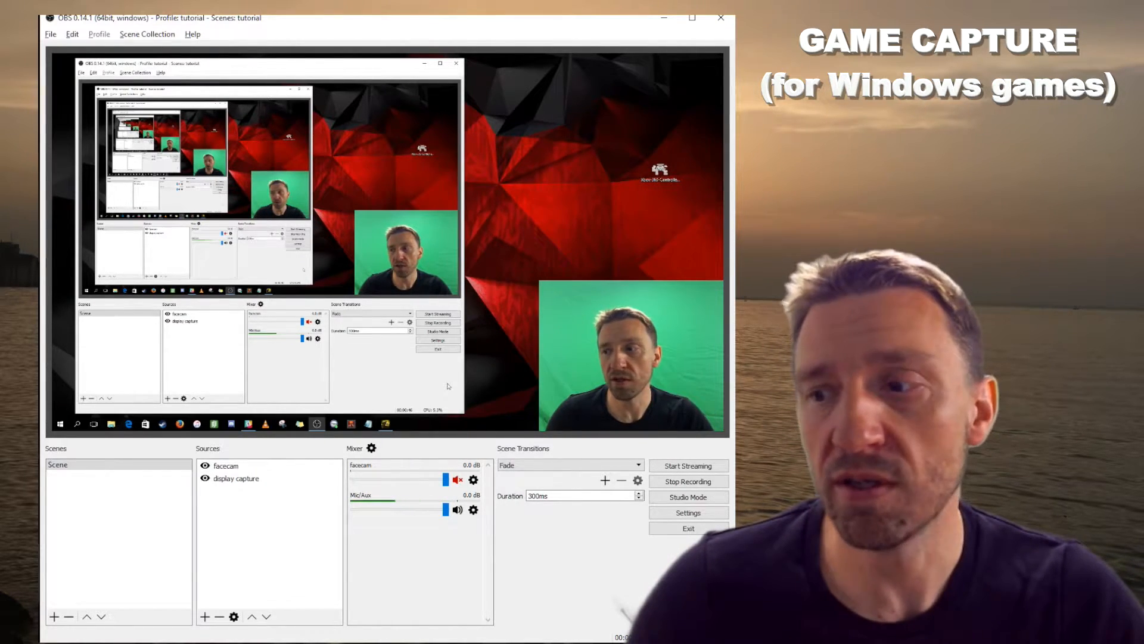
Step: Add a new Game Capture source named gamecapture to the scene
click(204, 617)
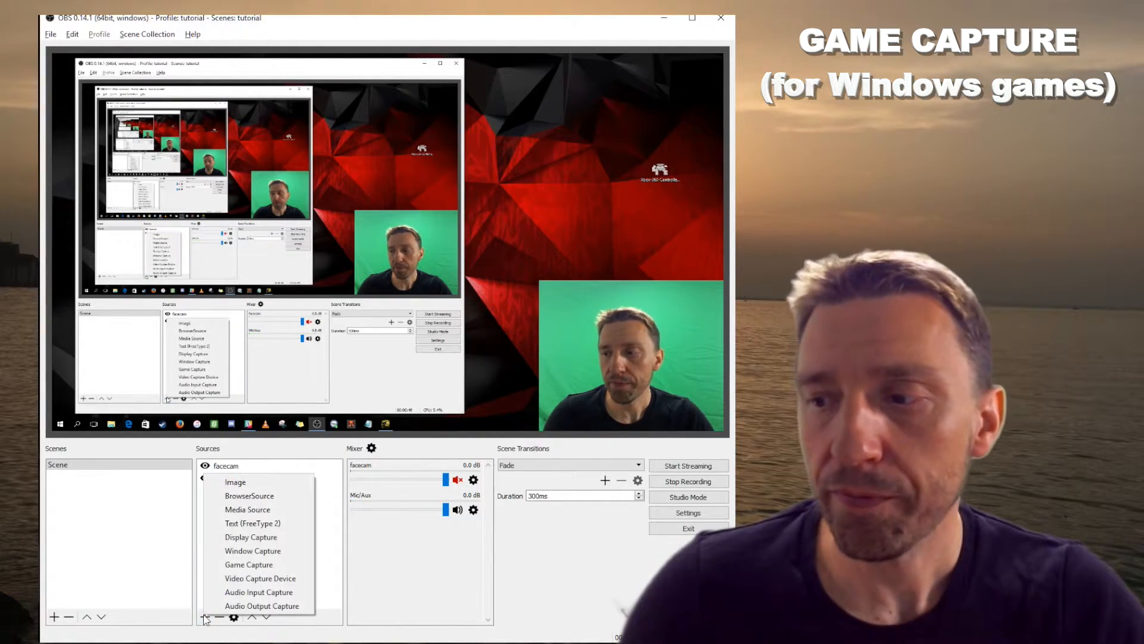
click(235, 565)
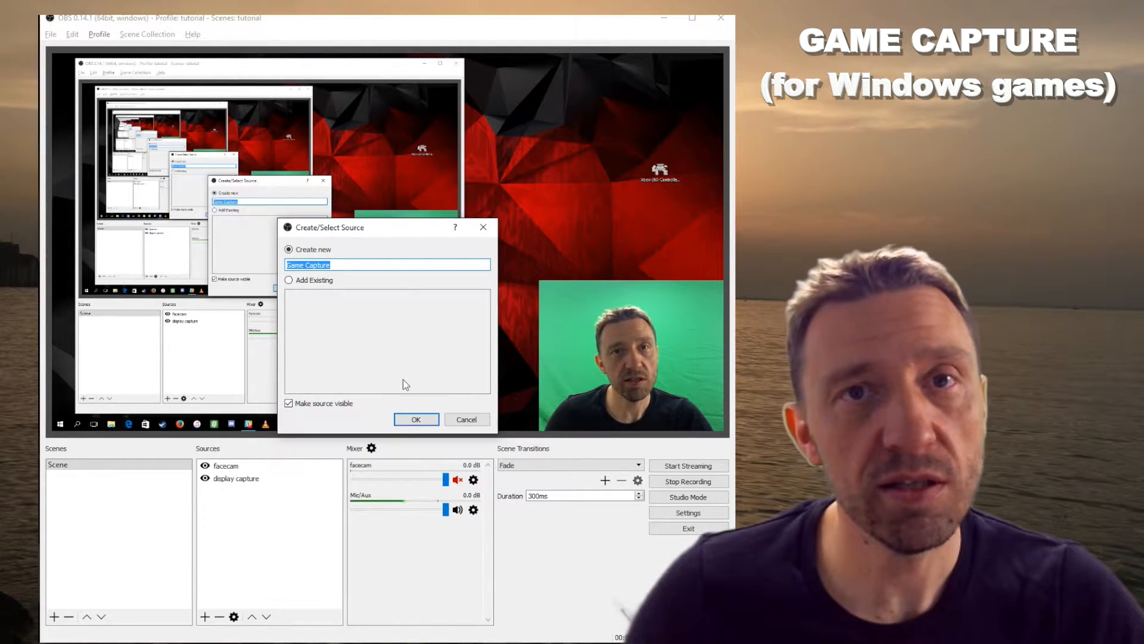
text(gamecapture)
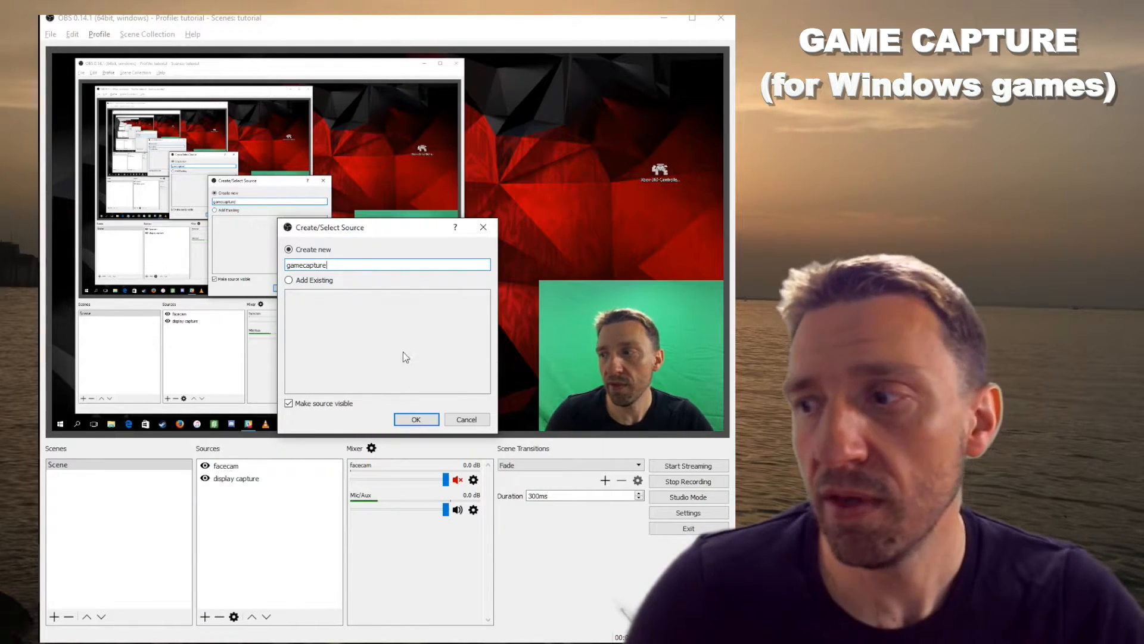
click(416, 419)
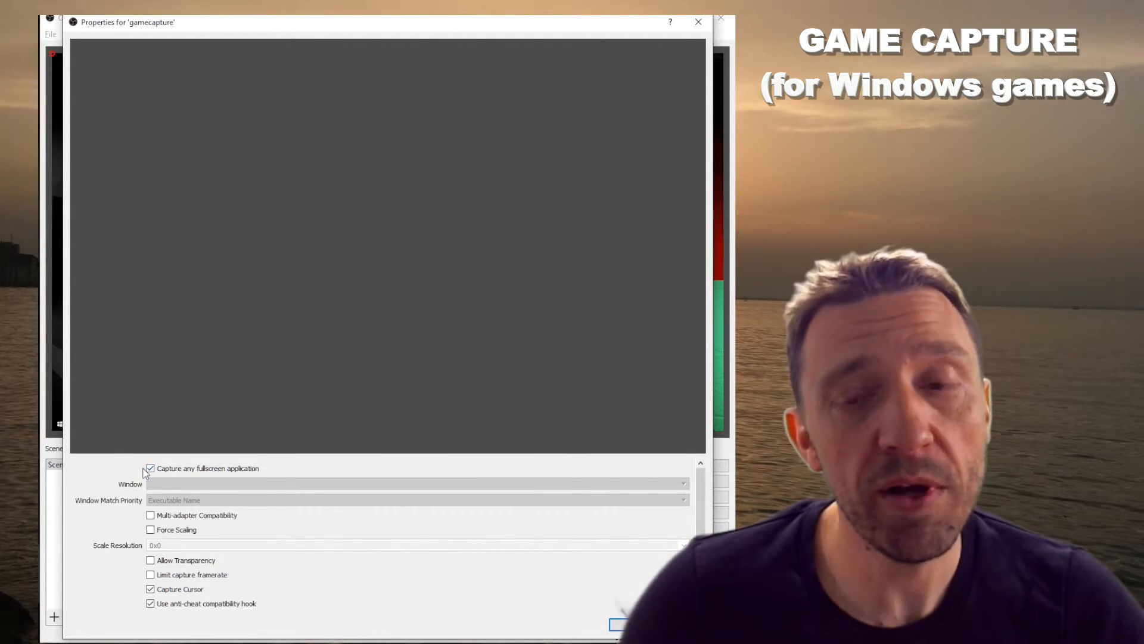
Step: Turn off capturing any fullscreen application and set gamecapture to the DARK SOULS III window
click(150, 468)
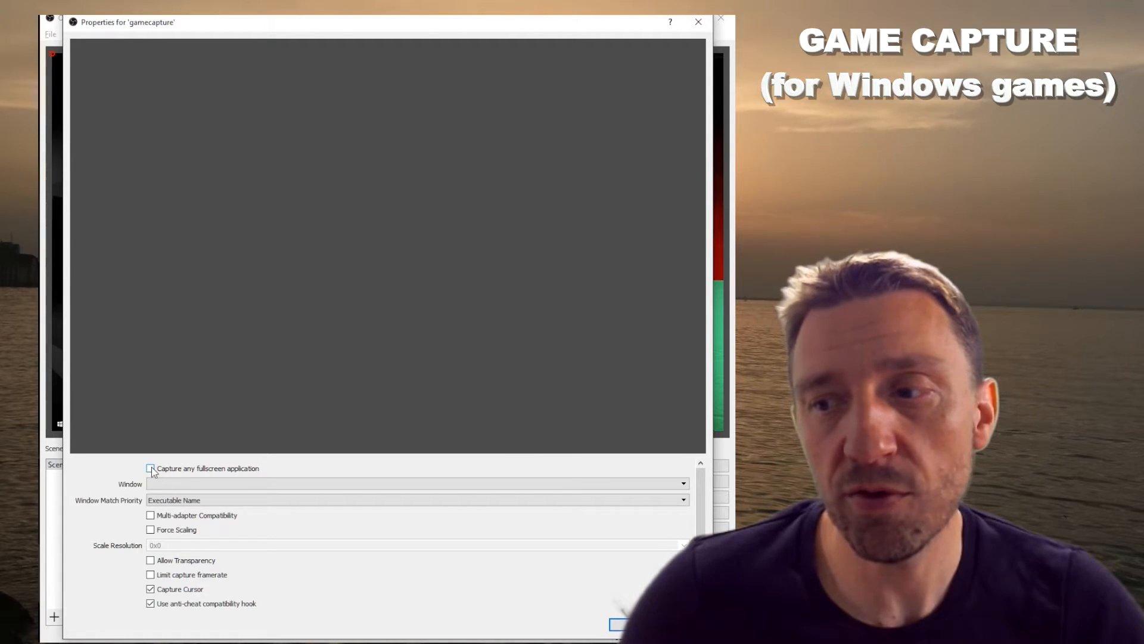
click(674, 485)
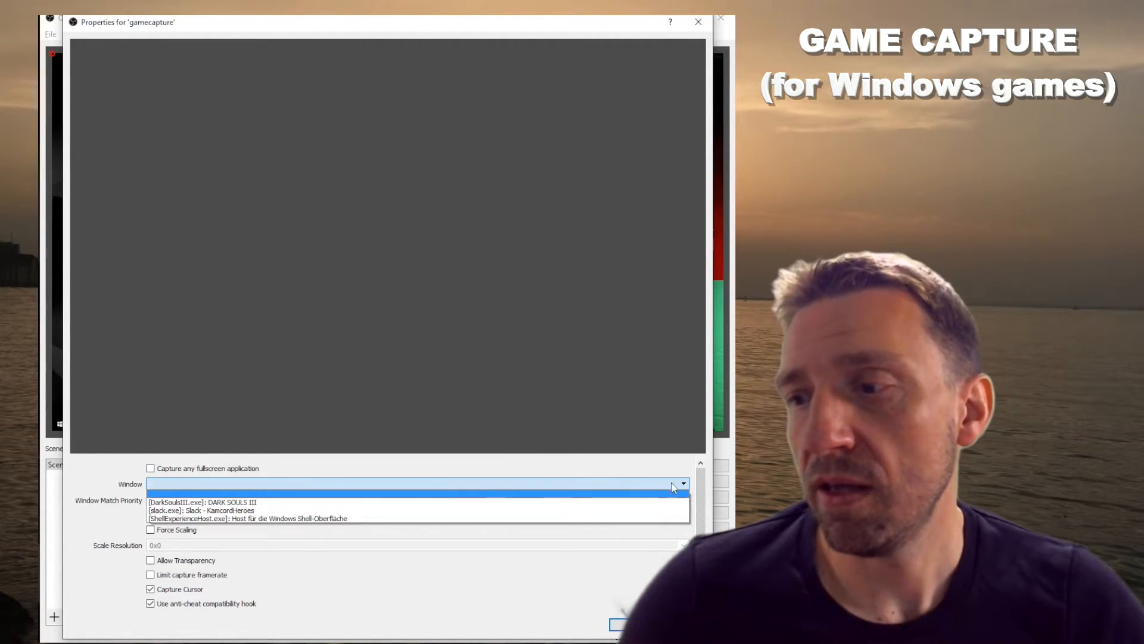
click(252, 502)
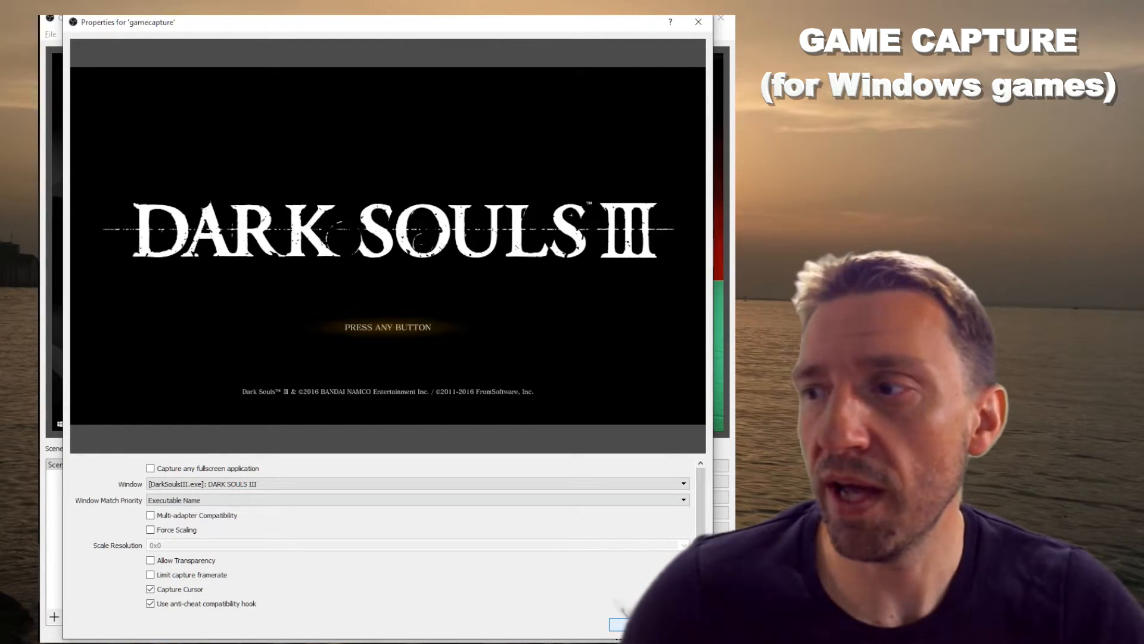
click(632, 625)
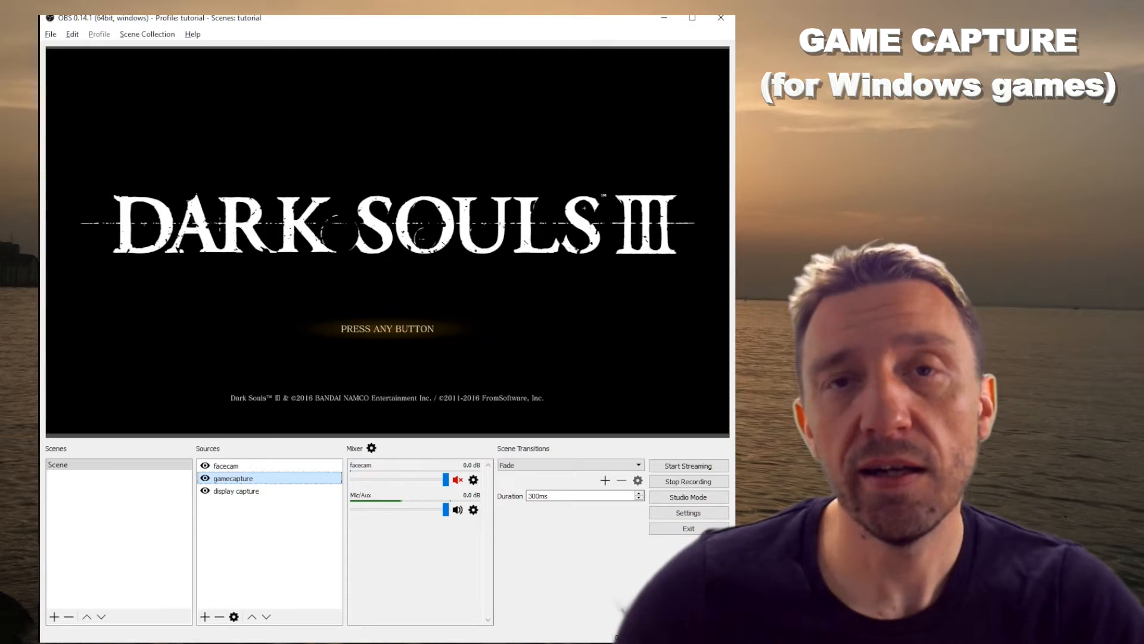
Step: Shrink and move the DARK SOULS III picture on the canvas, and enlarge it again to nearly fill the canvas
mouse_move(46, 49)
mouse_down()
mouse_move(266, 177)
mouse_move(50, 51)
mouse_up()
drag(728, 434, 590, 356)
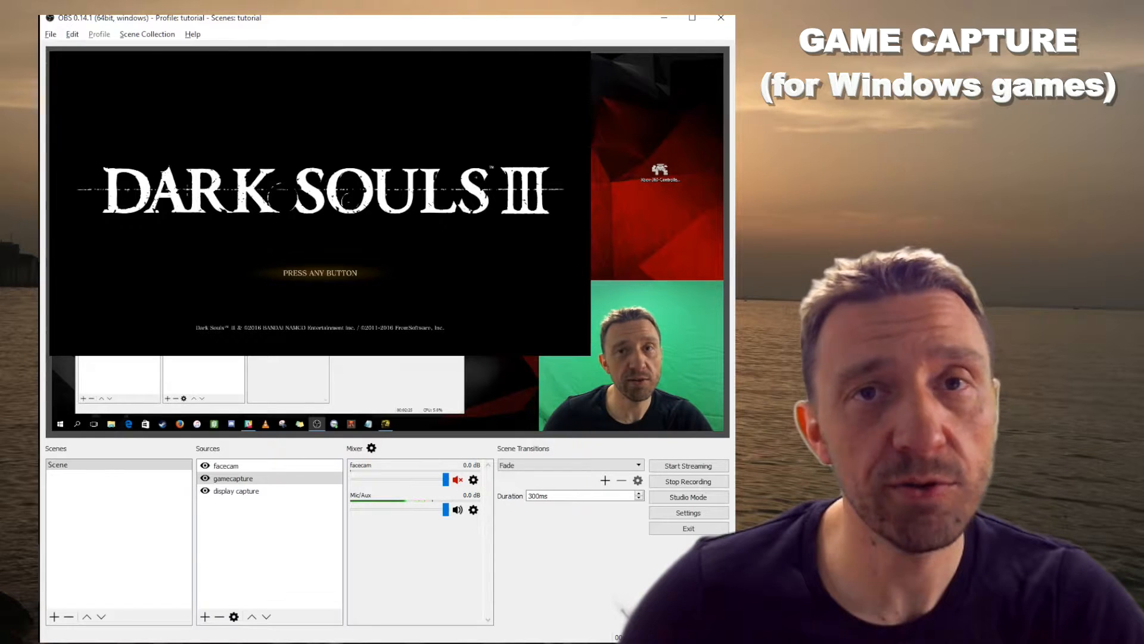
mouse_move(357, 226)
mouse_down()
mouse_move(428, 278)
mouse_move(363, 273)
mouse_move(435, 342)
mouse_move(409, 324)
mouse_move(393, 263)
mouse_move(403, 282)
mouse_move(406, 273)
mouse_move(372, 233)
mouse_up()
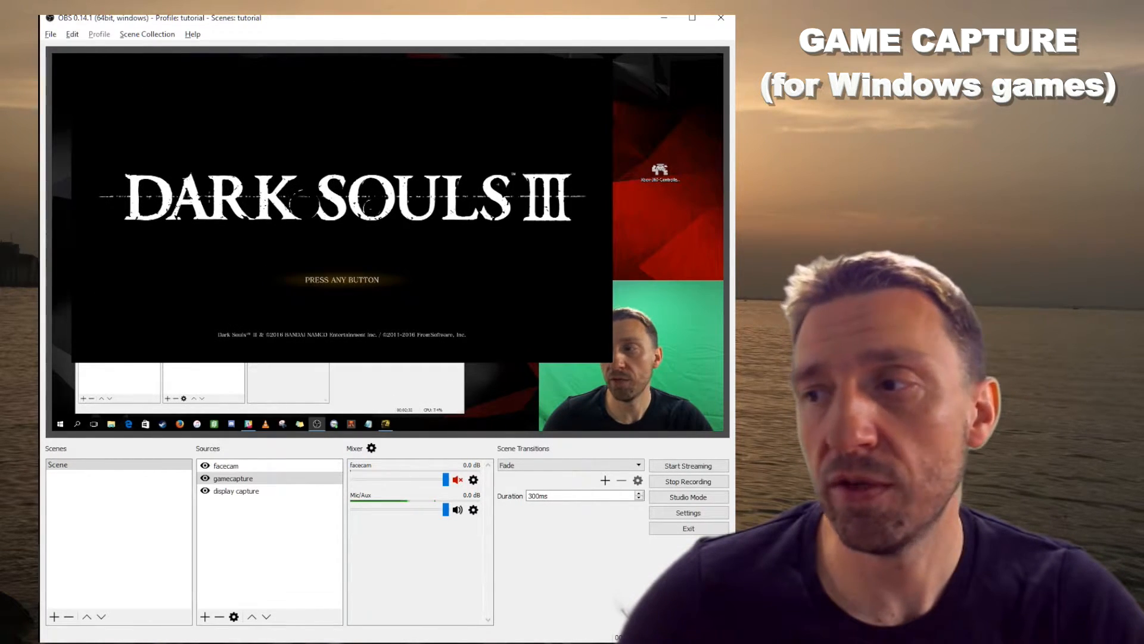
drag(613, 363, 724, 425)
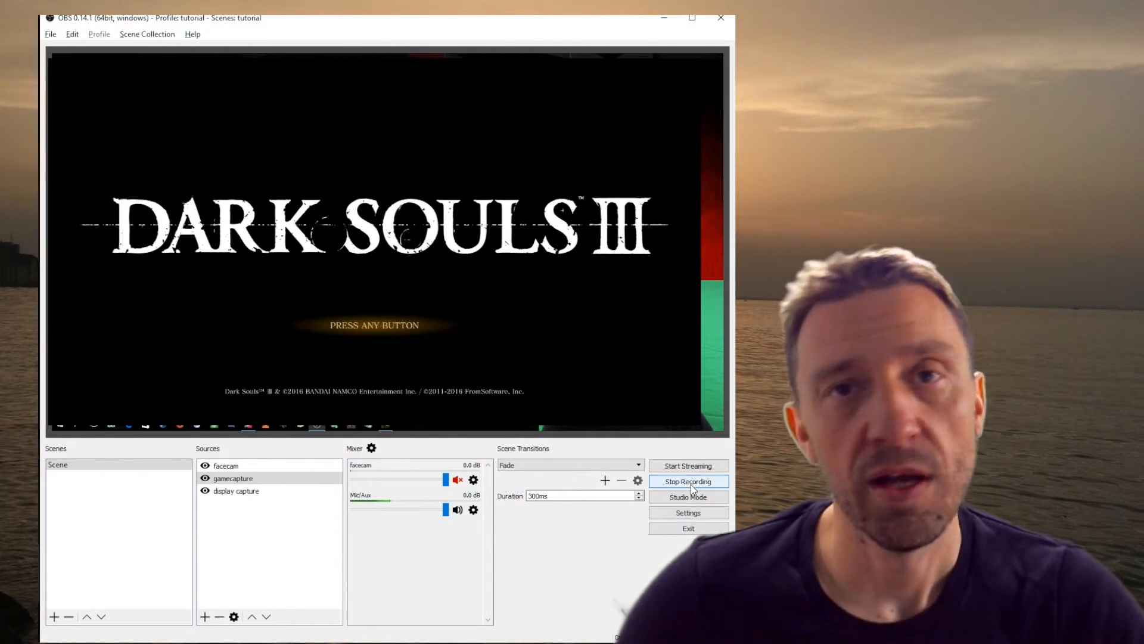